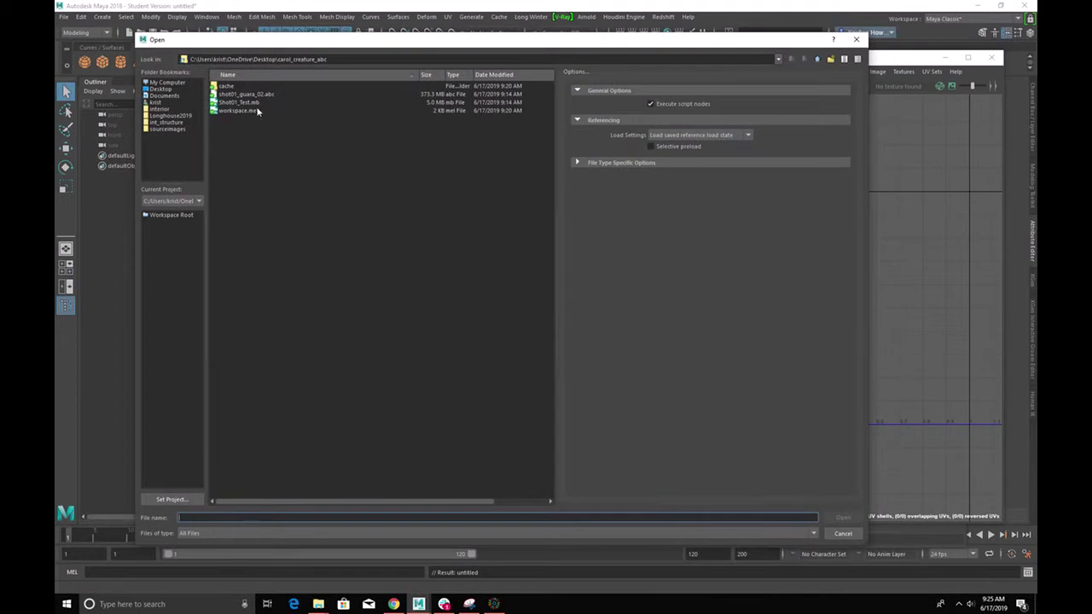
Open Shot01_Test.mb without saving the untitled scene, and import the Alembic cache shot01_guara_02.abc into it
double_click(272, 103)
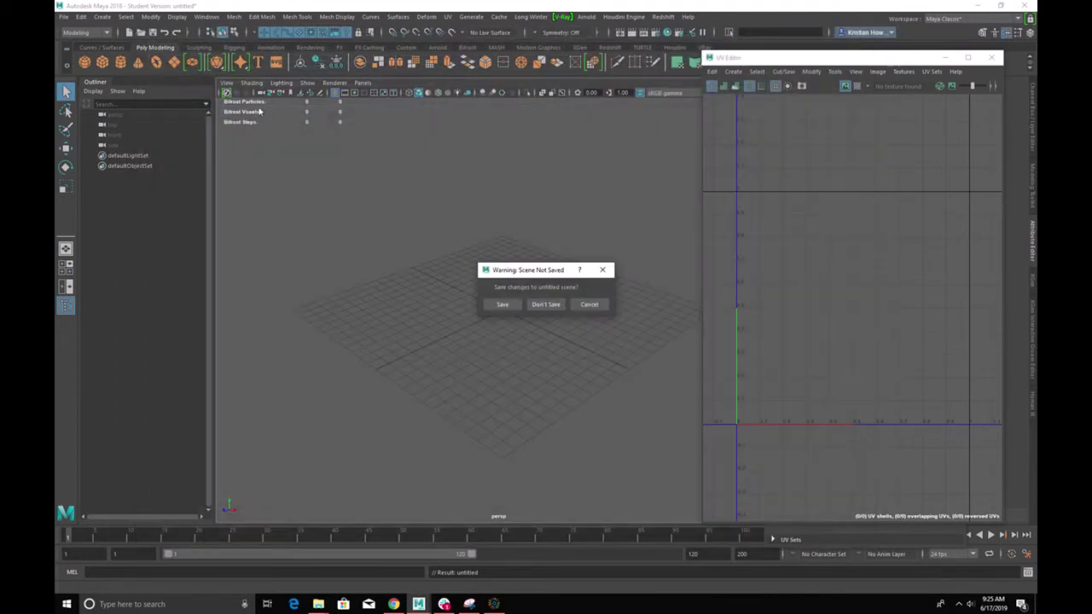
click(544, 305)
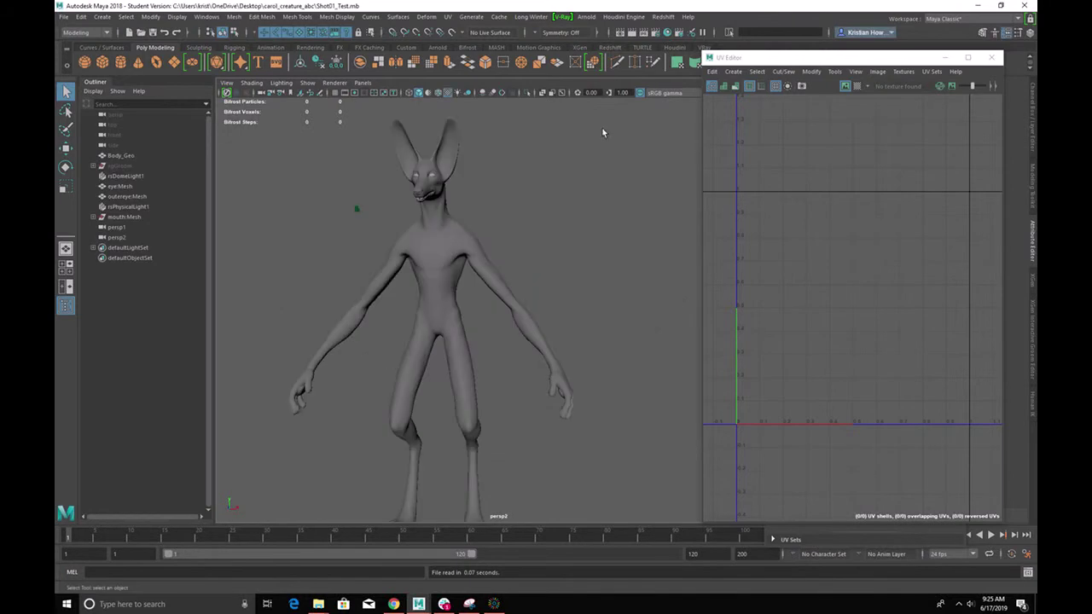
click(504, 18)
mouse_move(529, 35)
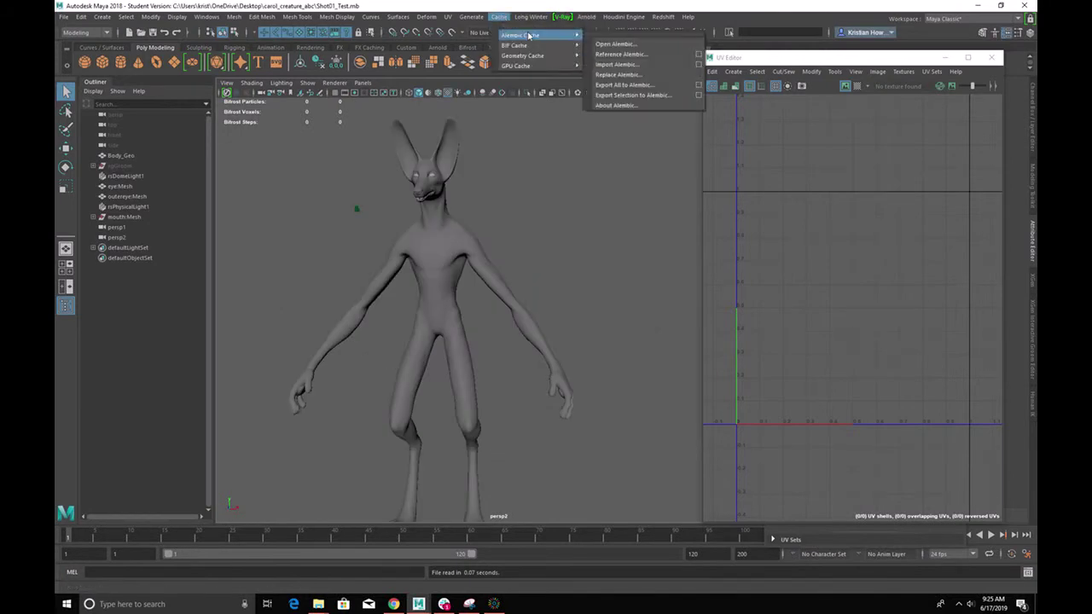
click(617, 64)
double_click(256, 94)
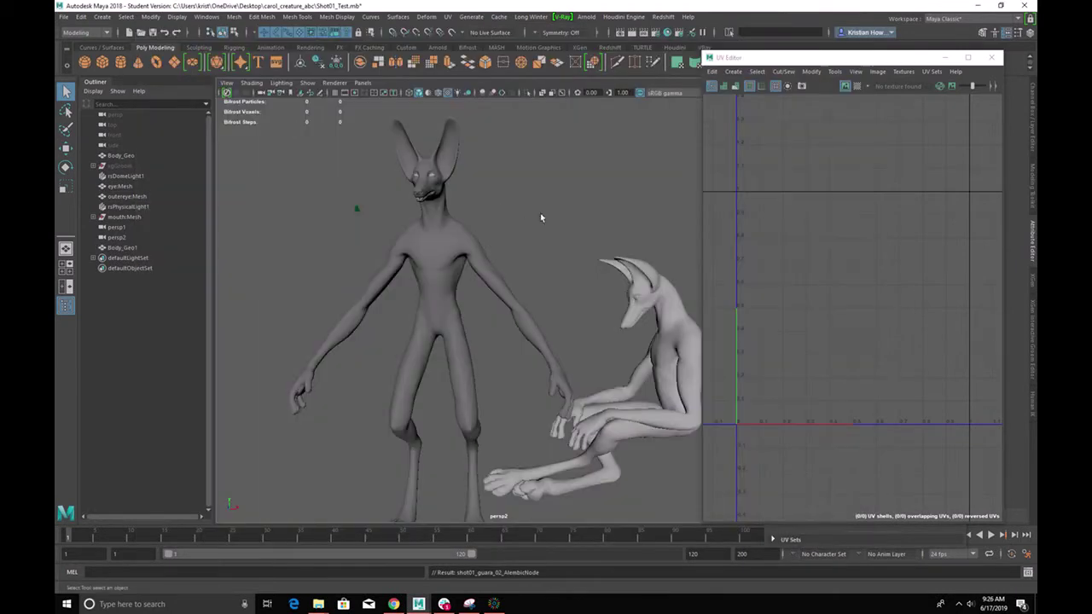
Select the standing body and the imported seated body together to compare their UV layouts
alt+drag(540, 217, 464, 180)
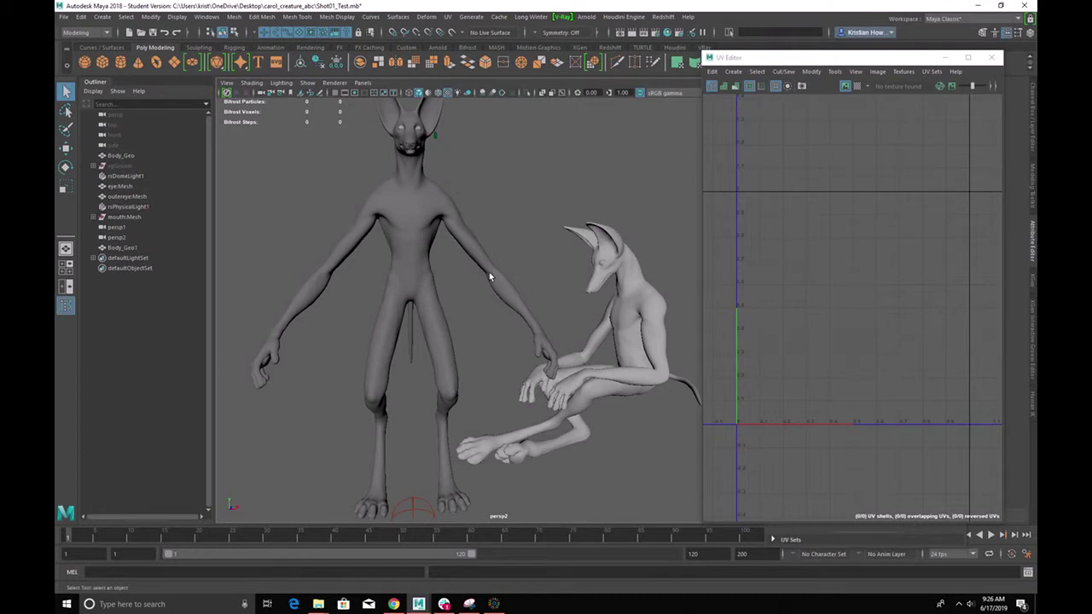
click(443, 224)
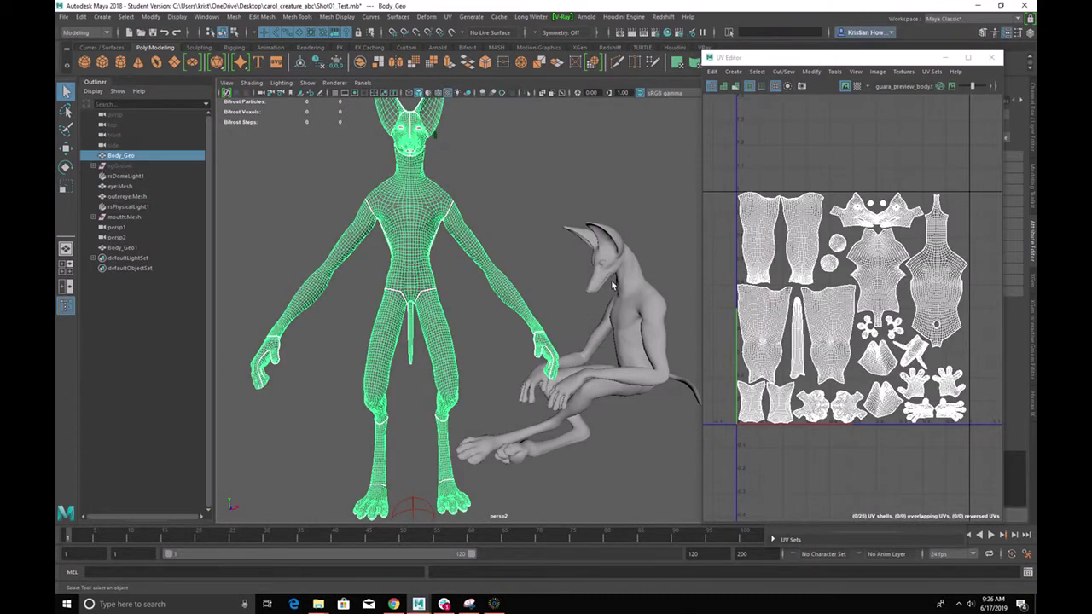
shift+click(611, 285)
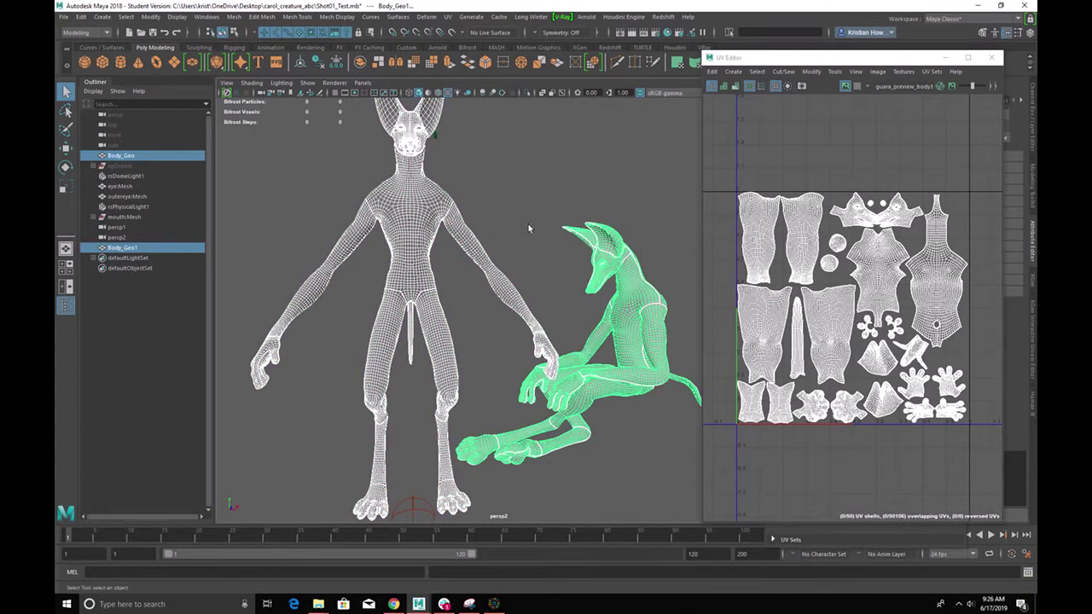
drag(803, 58, 746, 148)
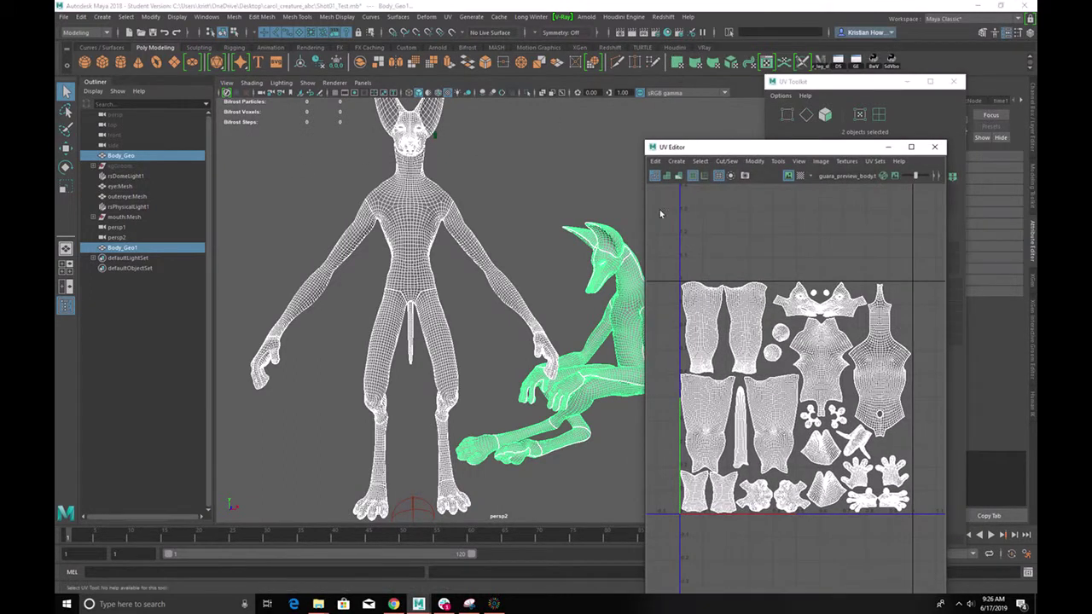
Clear the Hypershade graph and create a new RedshiftMaterial in it
click(667, 32)
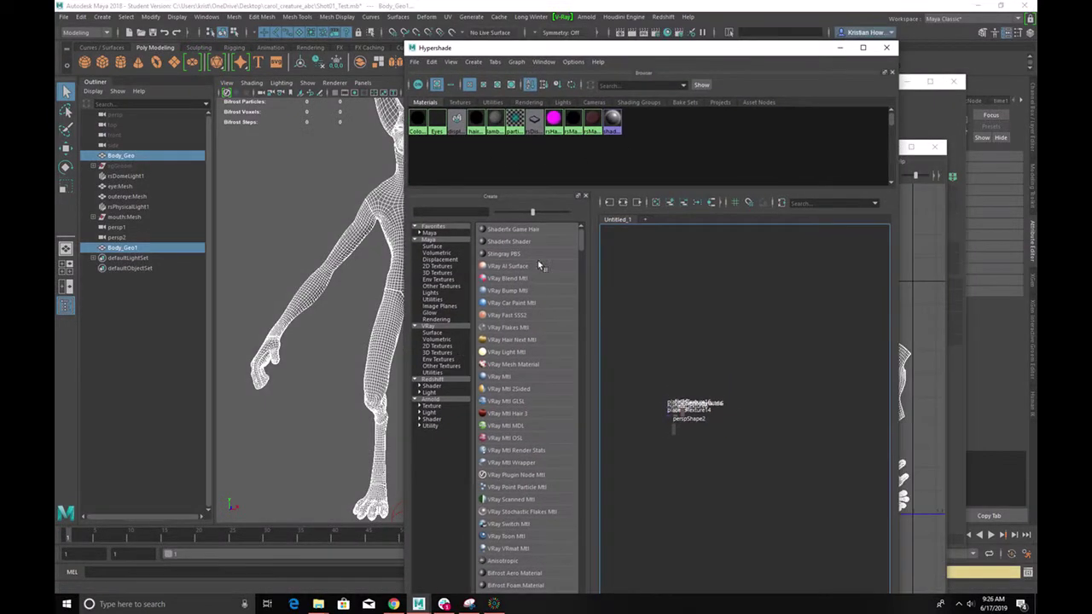
click(655, 202)
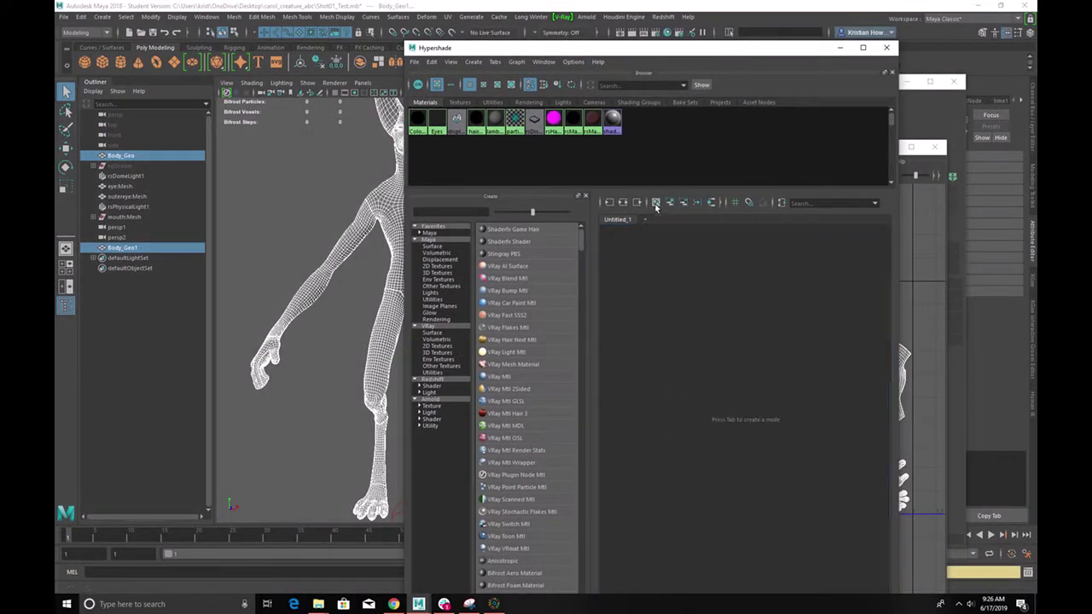
click(437, 380)
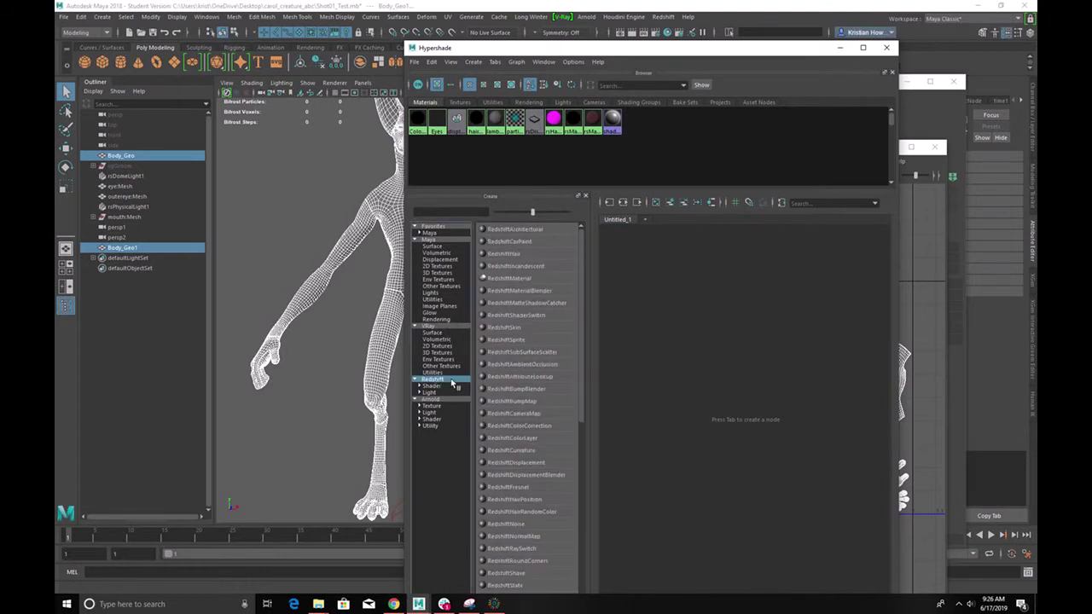
click(534, 278)
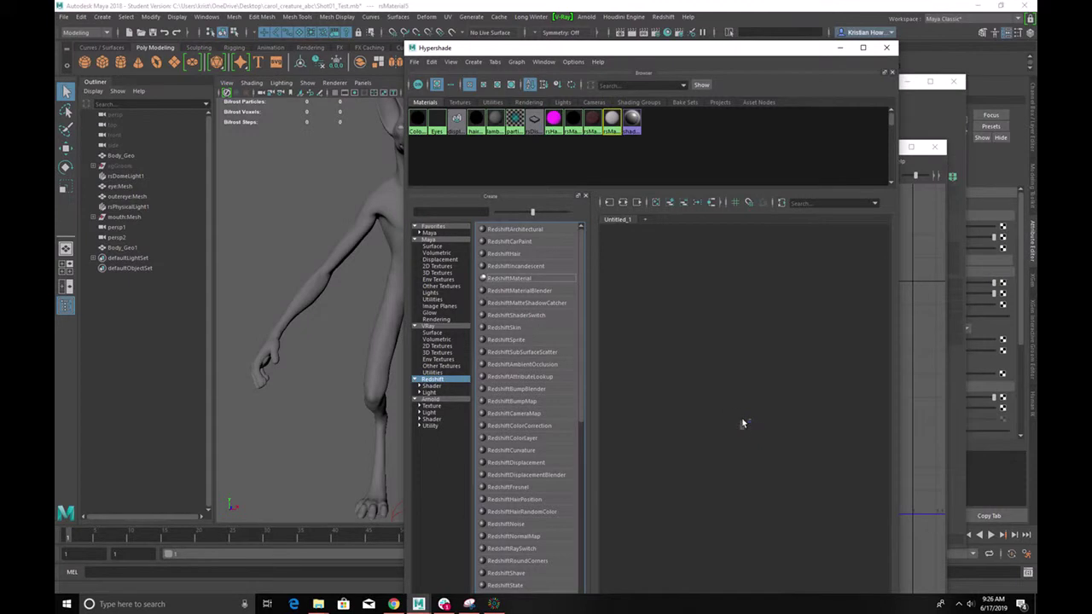
scroll(750, 429, up, 4)
drag(685, 372, 763, 444)
key(f)
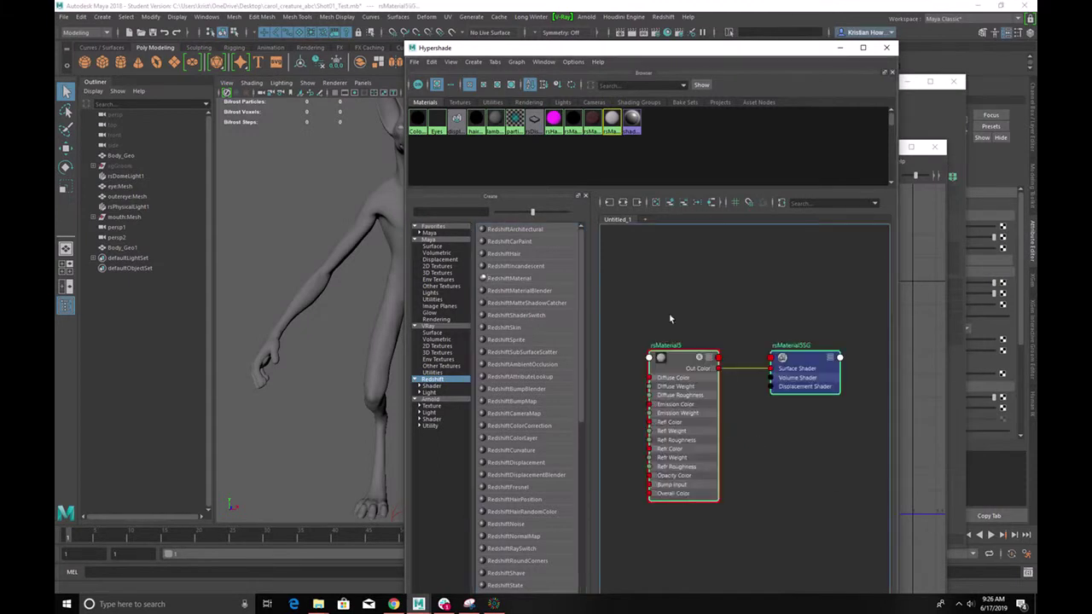
Assign the new Redshift material to both the seated body and the standing body
drag(651, 53, 880, 64)
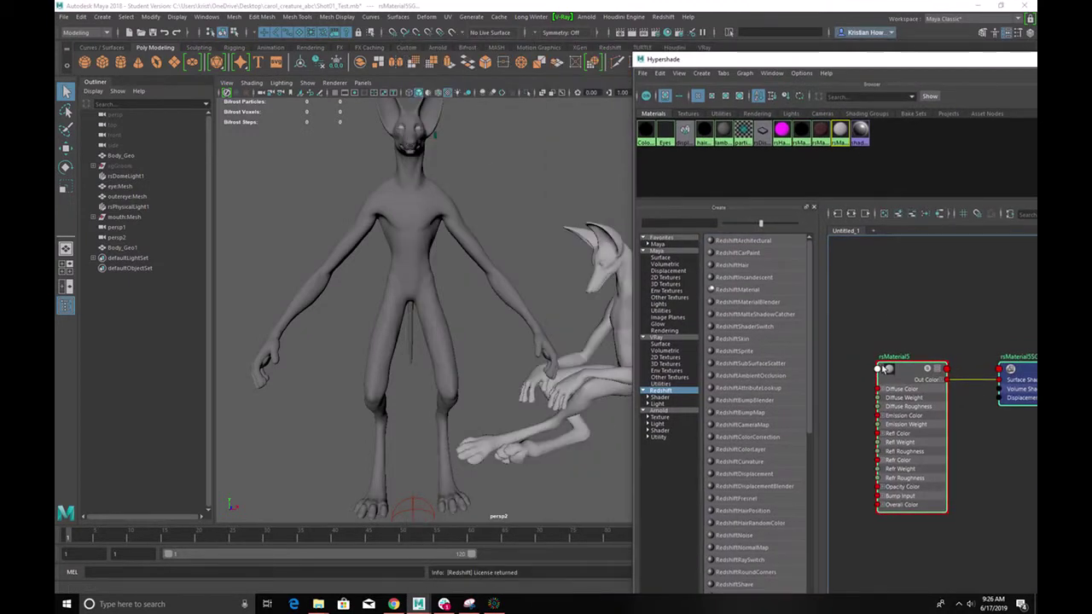
middle_drag(891, 376, 600, 269)
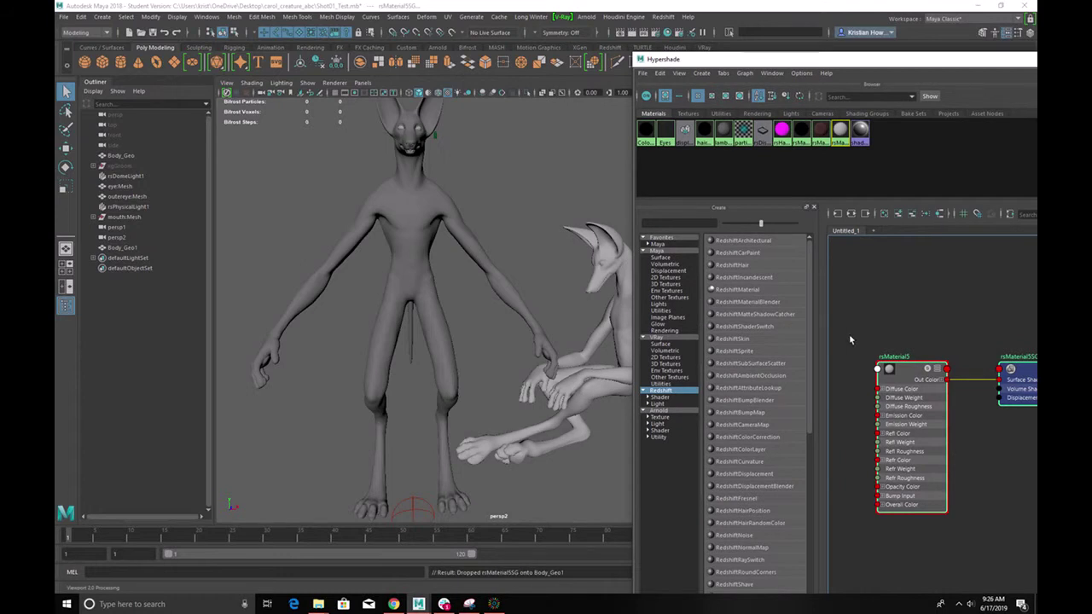
scroll(852, 337, up, 2)
mouse_move(902, 375)
middle_down()
mouse_move(675, 316)
mouse_move(431, 213)
middle_up()
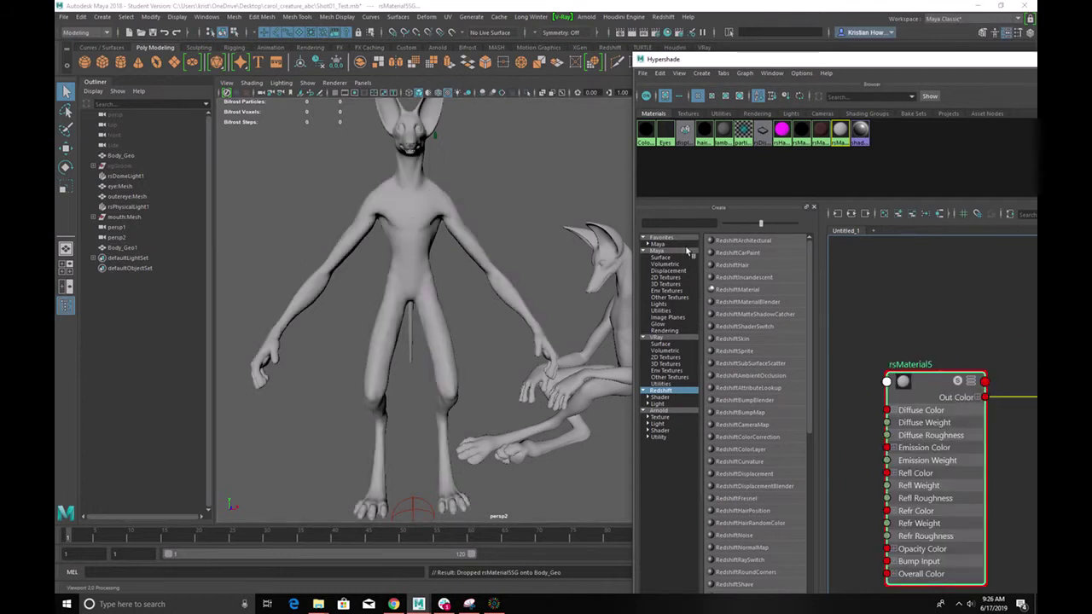
Connect a Checker texture to the Redshift material's diffuse color
double_click(913, 365)
drag(914, 62, 416, 80)
click(887, 148)
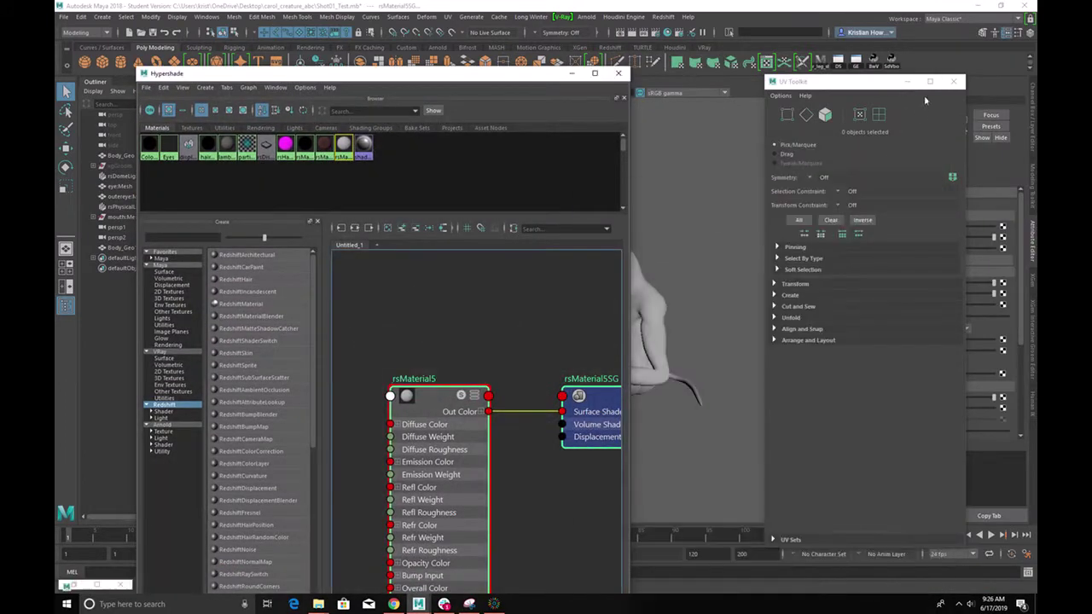
click(906, 82)
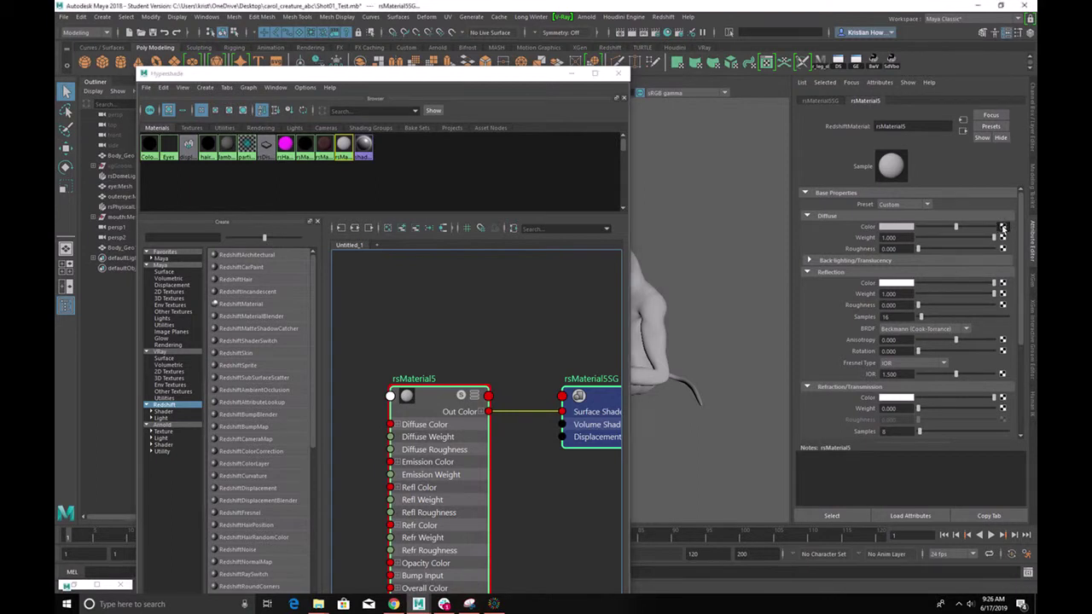
click(1003, 227)
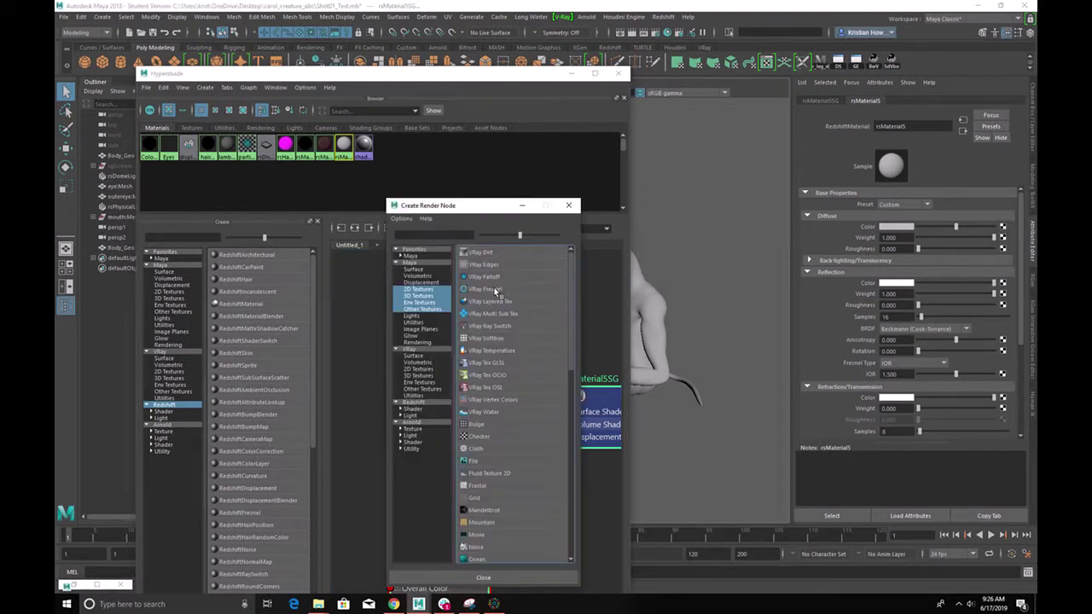
click(482, 436)
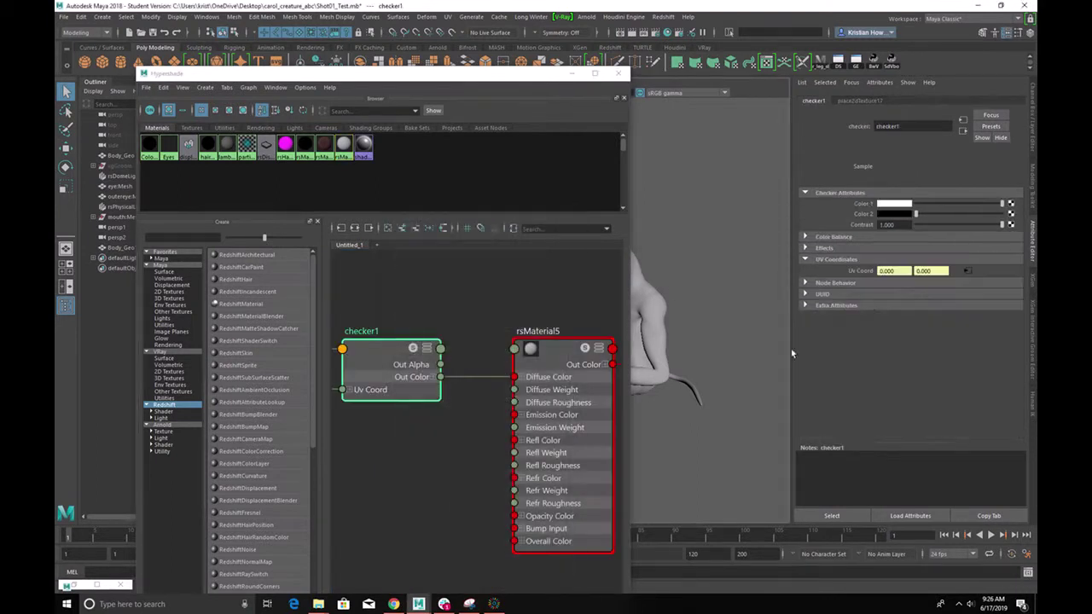
Set the checker texture's Repeat UV to 30 by 30 and minimize the Hypershade
click(963, 120)
click(889, 283)
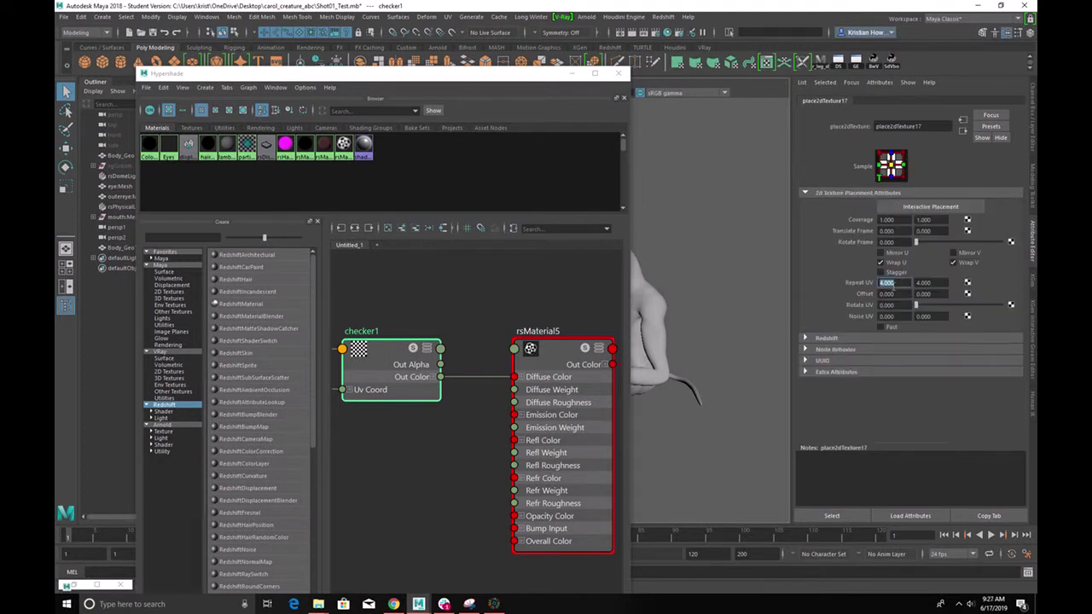
text(30)
key(Tab)
text(30)
key(Tab)
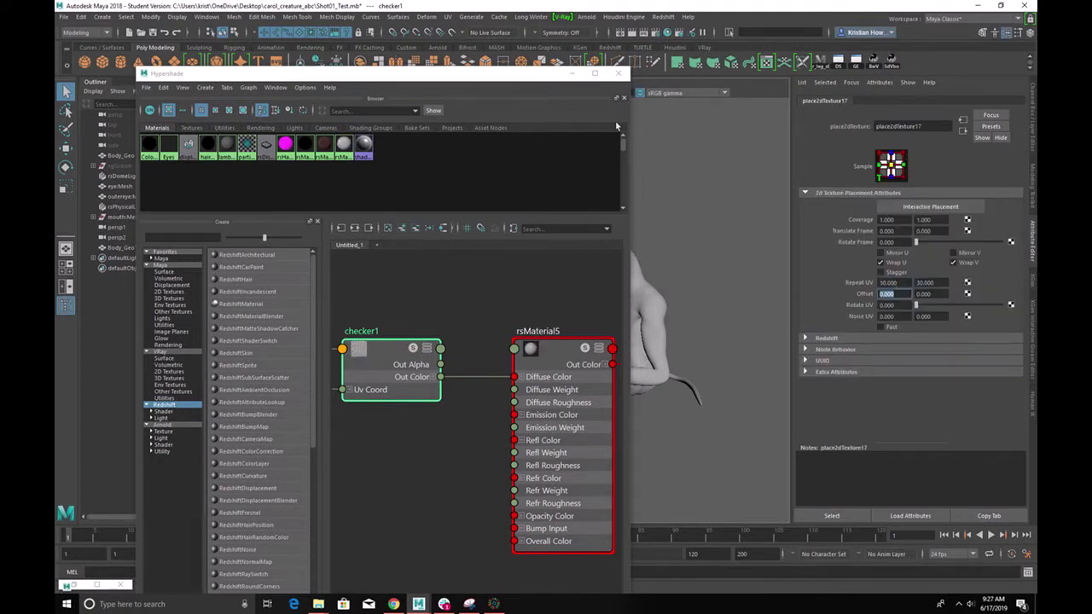
click(572, 74)
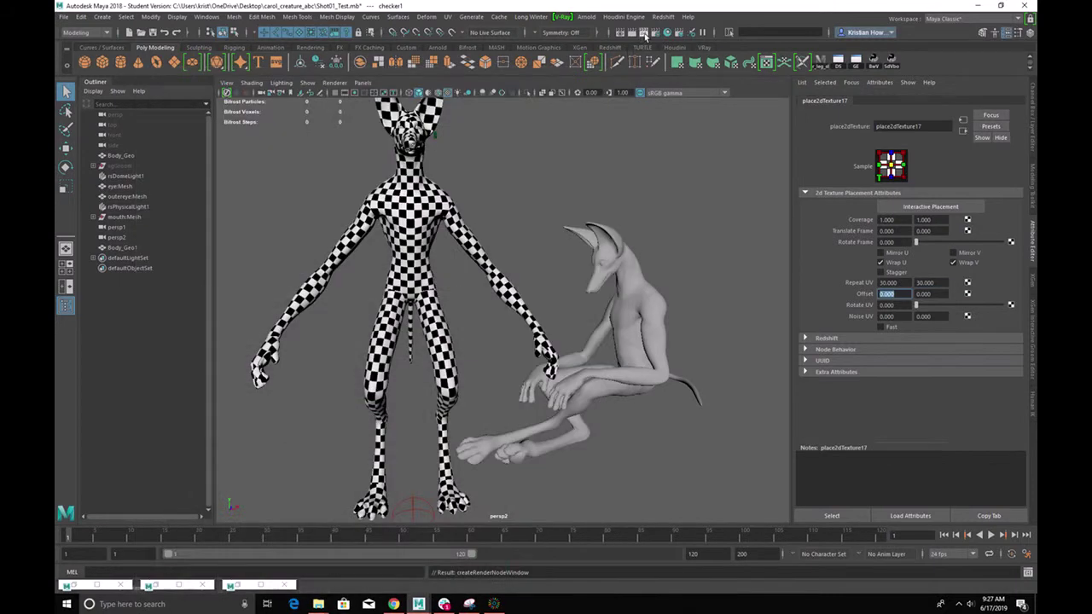
Start a Redshift IPR render and set rsDomeLight1's dome map to canada_montreal_loft_max_sunny.exr from the interior HDRI folder
click(644, 34)
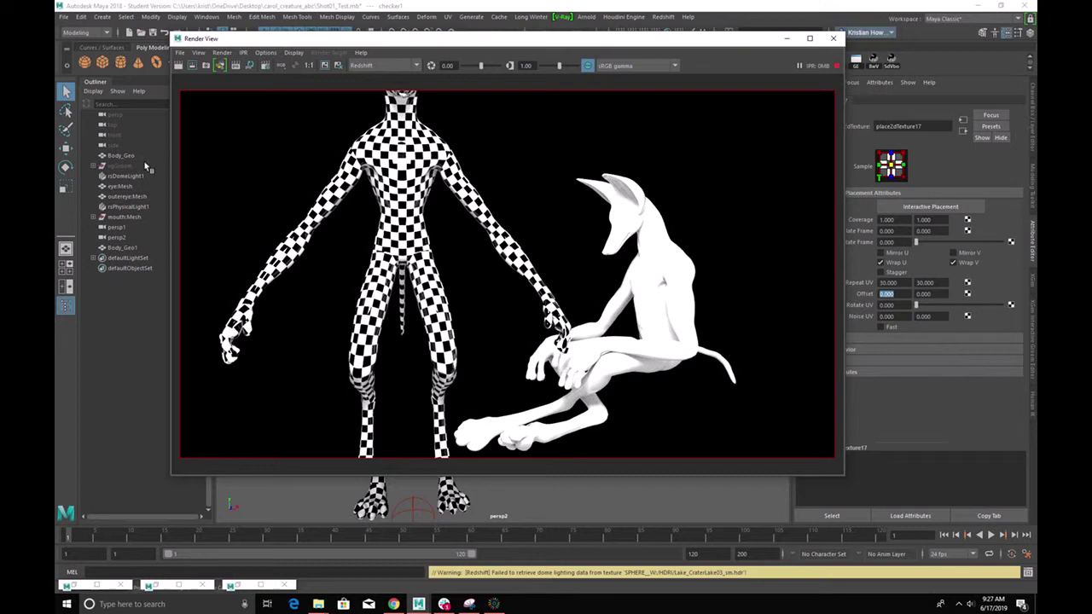
click(126, 175)
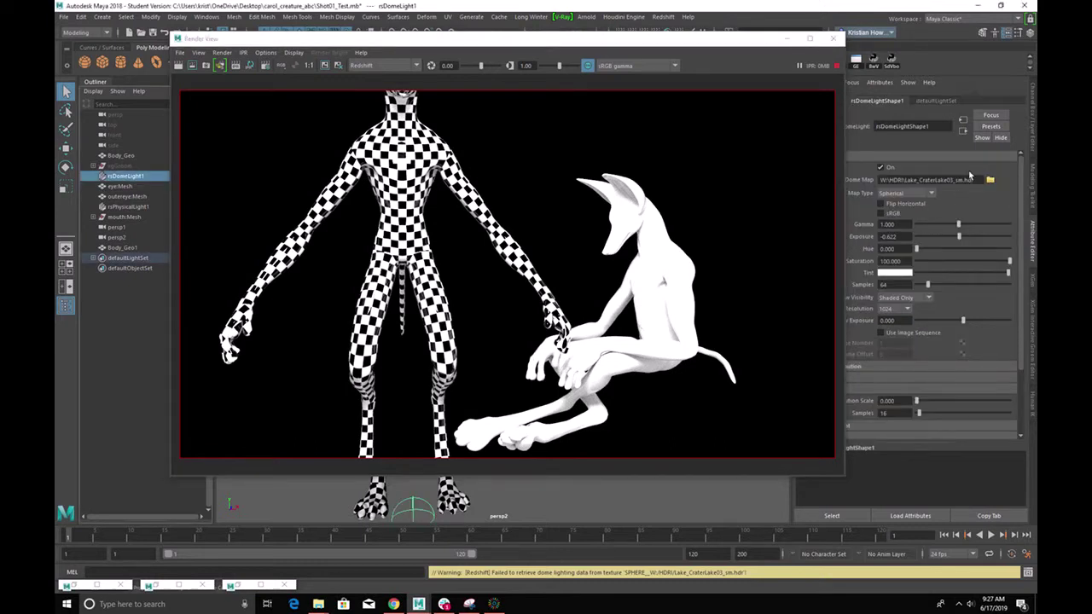
click(989, 180)
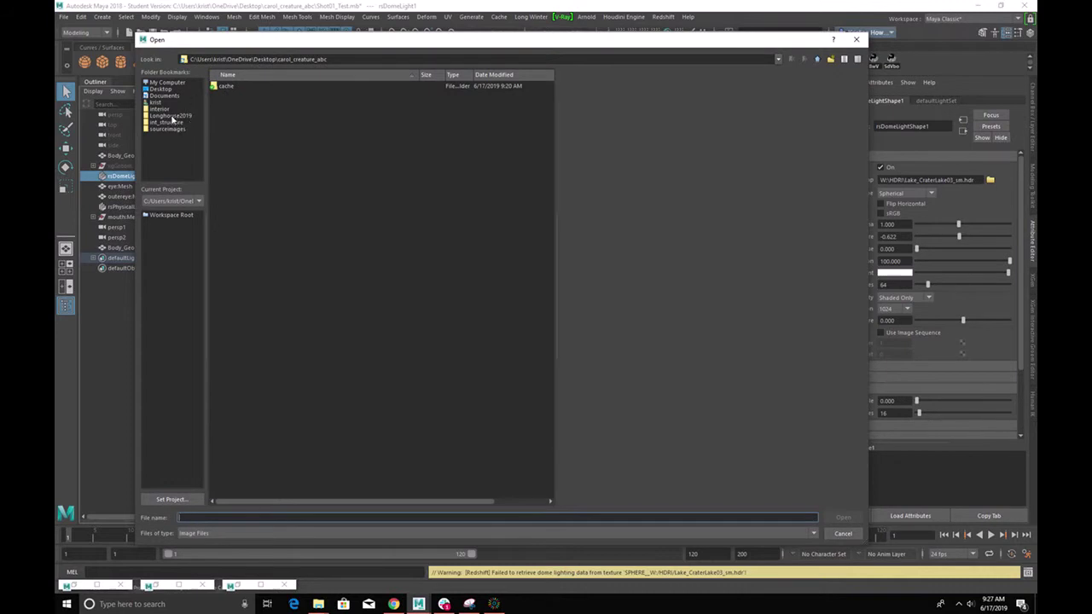
click(175, 110)
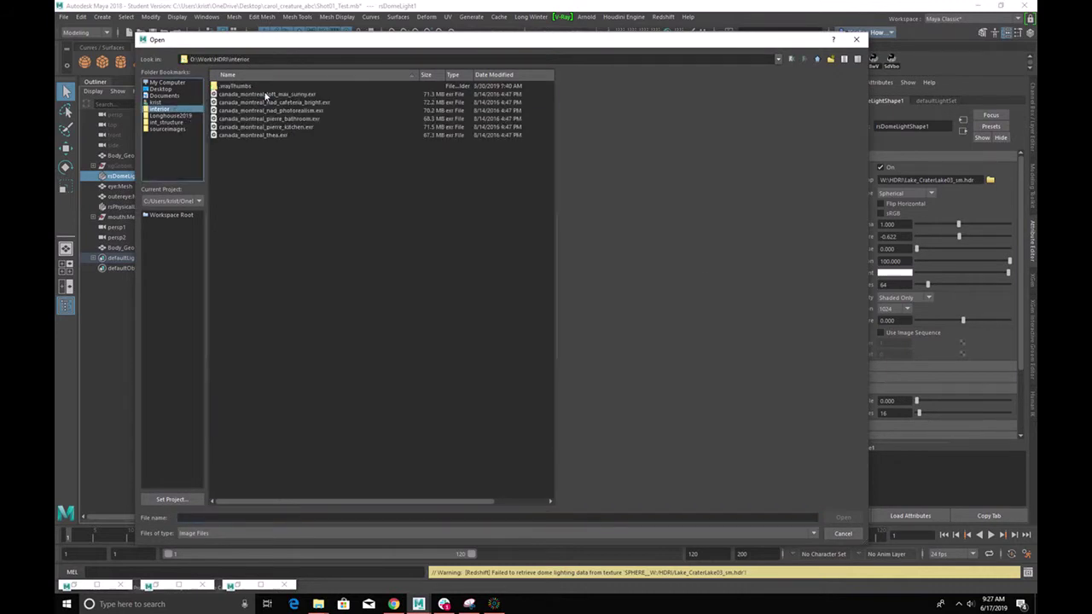
double_click(266, 94)
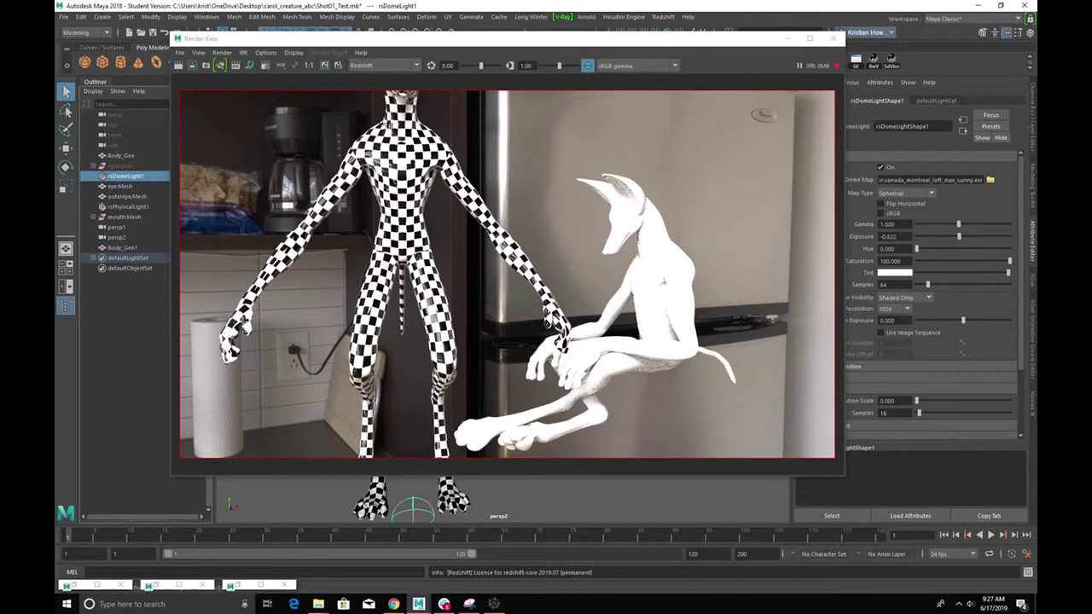
Inspect rsPhysicalLight1's settings and compare the standing and seated bodies in the live render beside the viewport
click(128, 206)
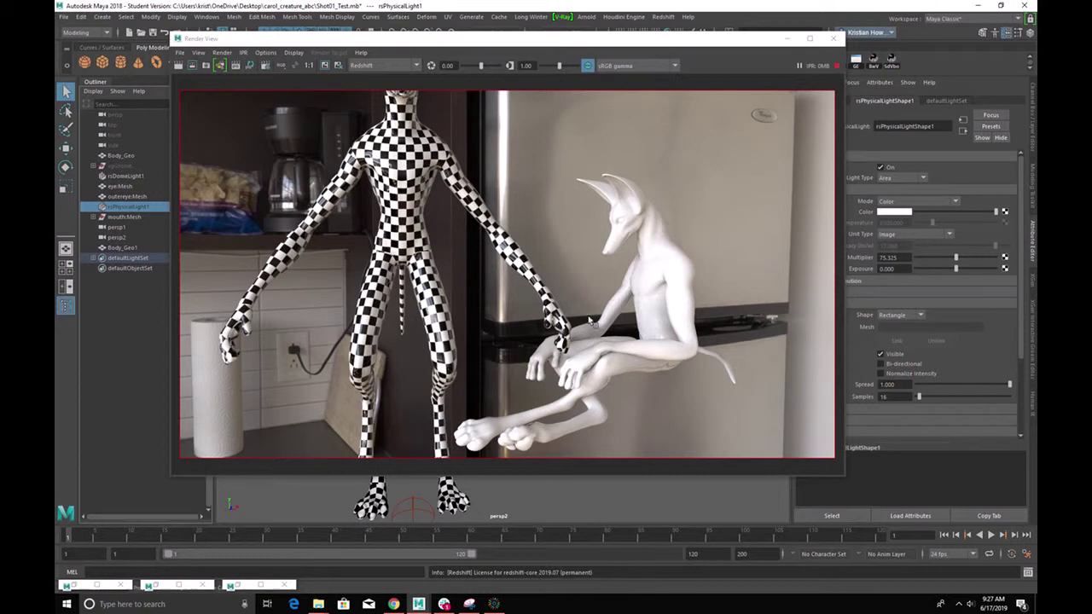
drag(683, 40, 347, 45)
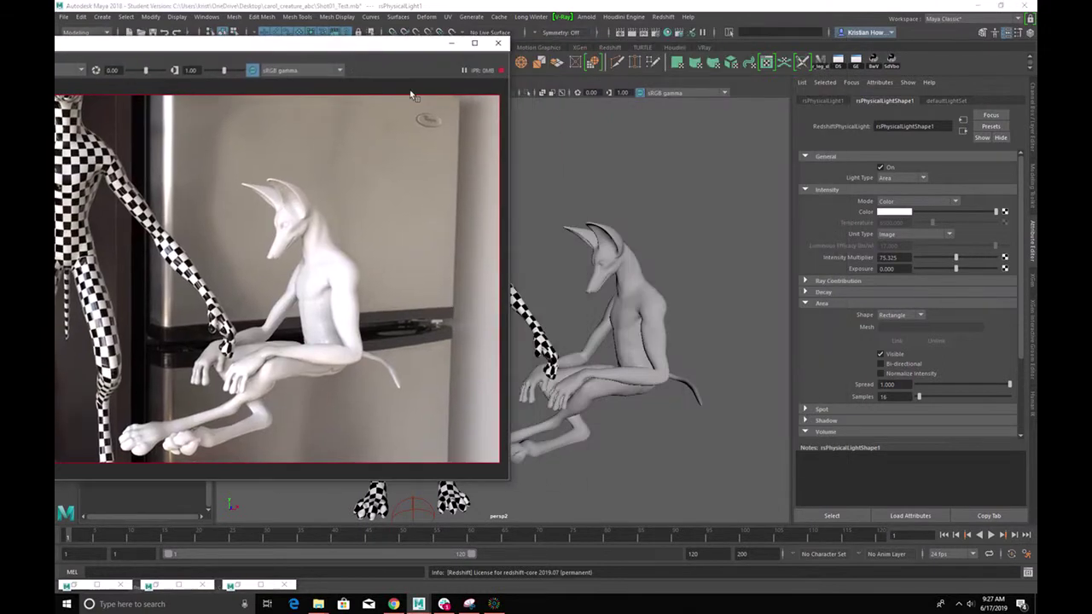
alt+middle_drag(609, 226, 684, 204)
alt+drag(684, 205, 721, 255)
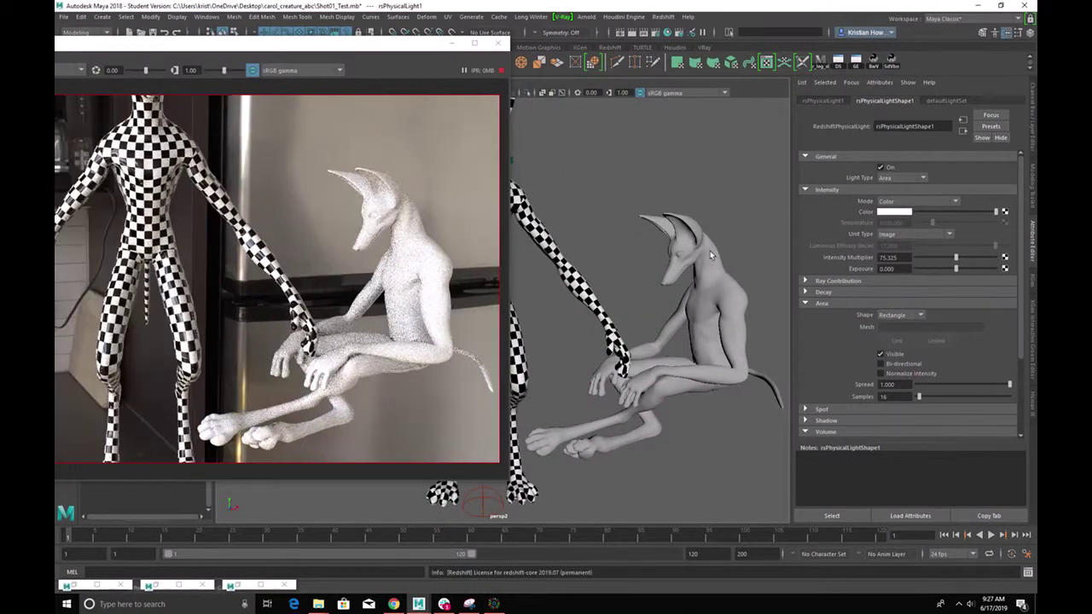
Open the UV Set Editor for the seated body and make its DiffuseUV set current
click(709, 250)
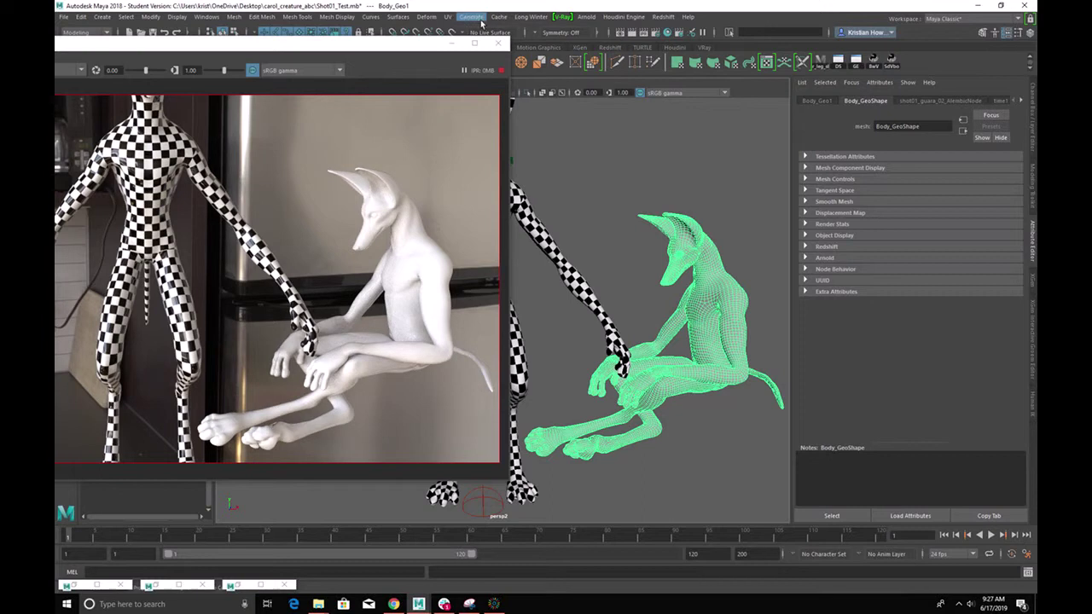
click(446, 17)
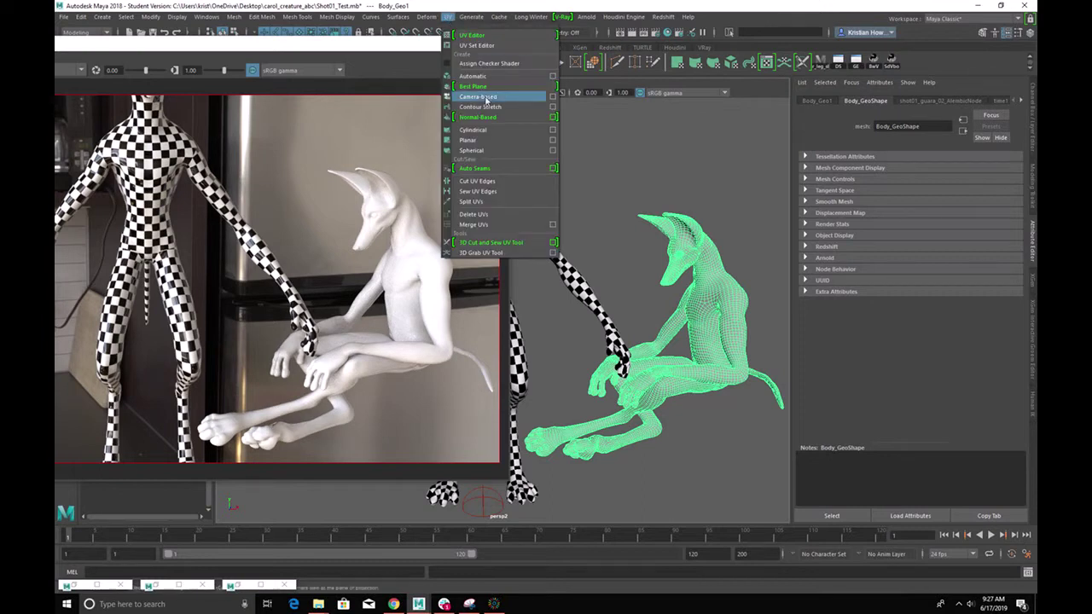
click(488, 46)
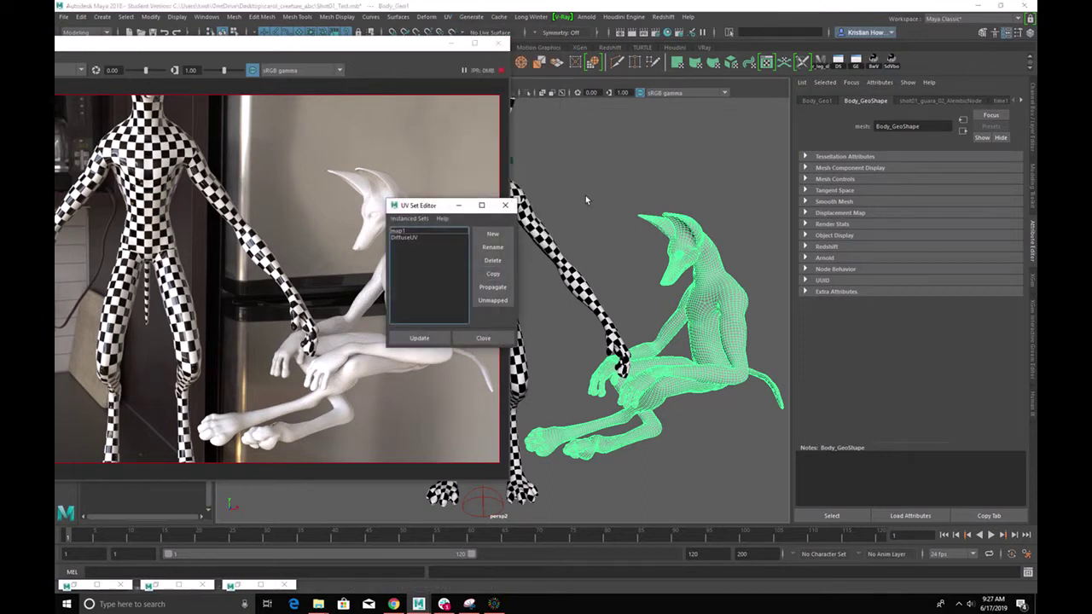
click(407, 237)
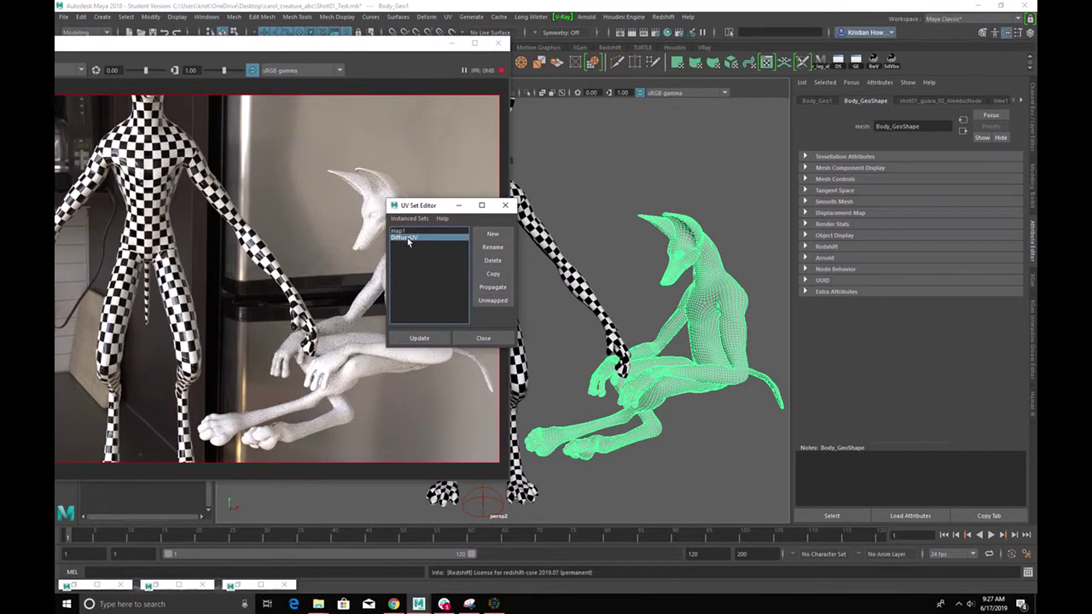
Open the UV Editor, widen it, and compare the seated body's map1 and DiffuseUV layouts in it
click(420, 232)
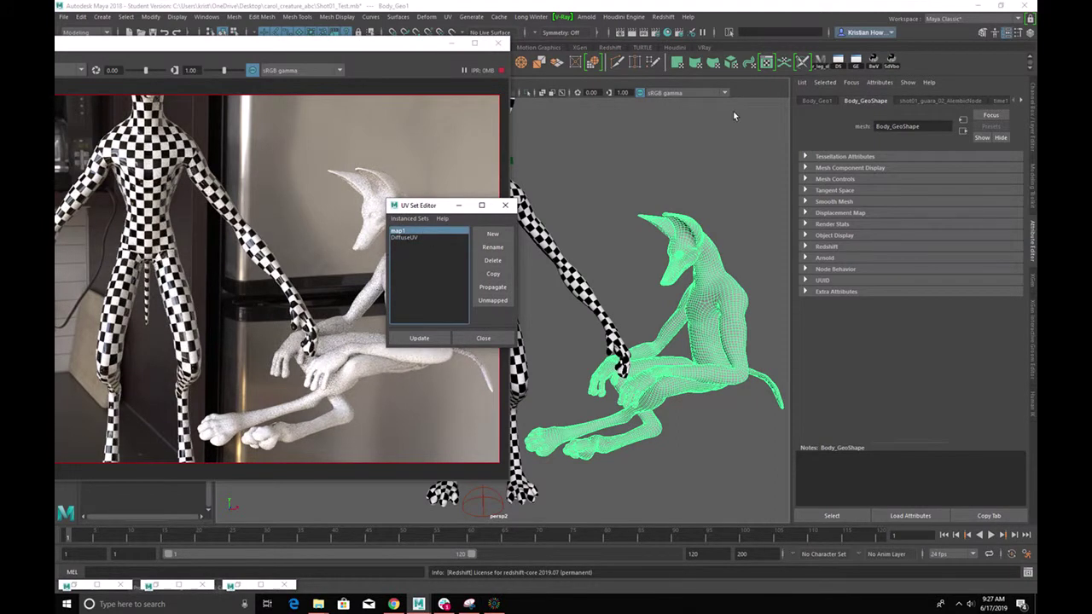
click(766, 62)
scroll(748, 304, up, 3)
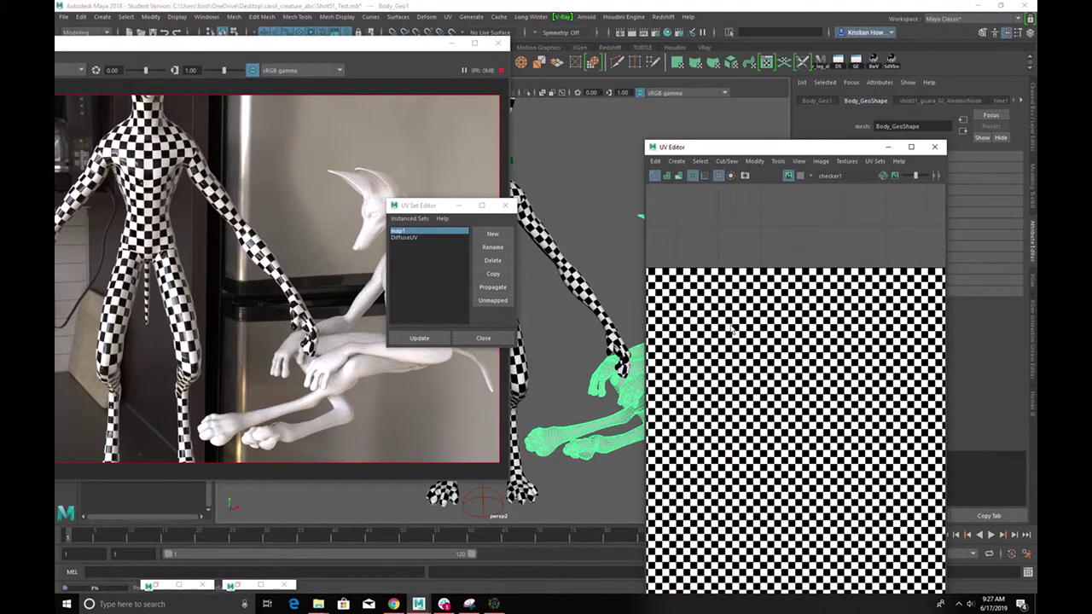
click(421, 239)
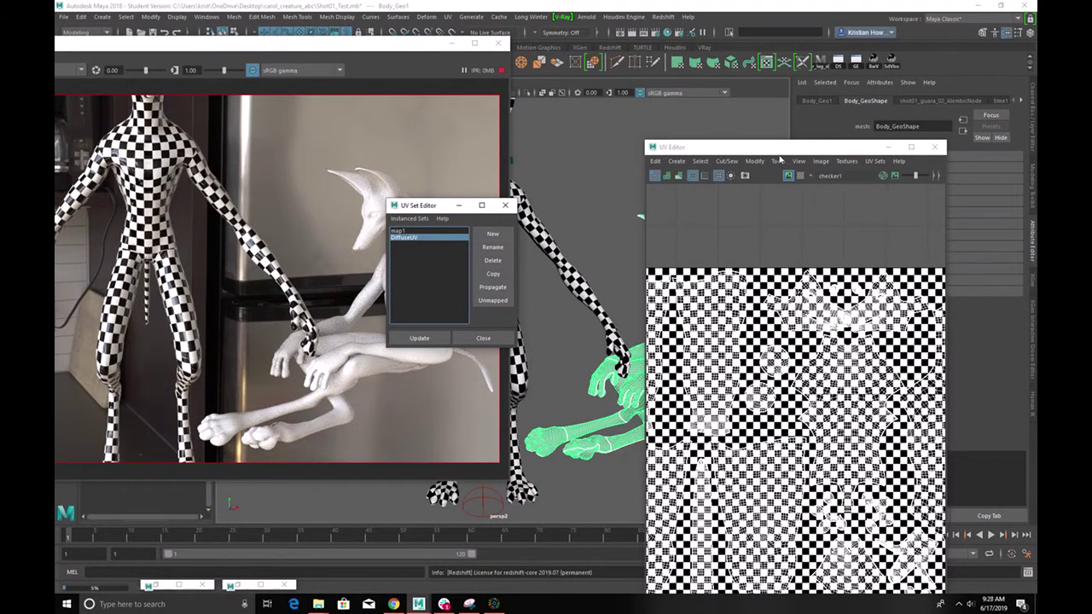
drag(777, 149, 639, 53)
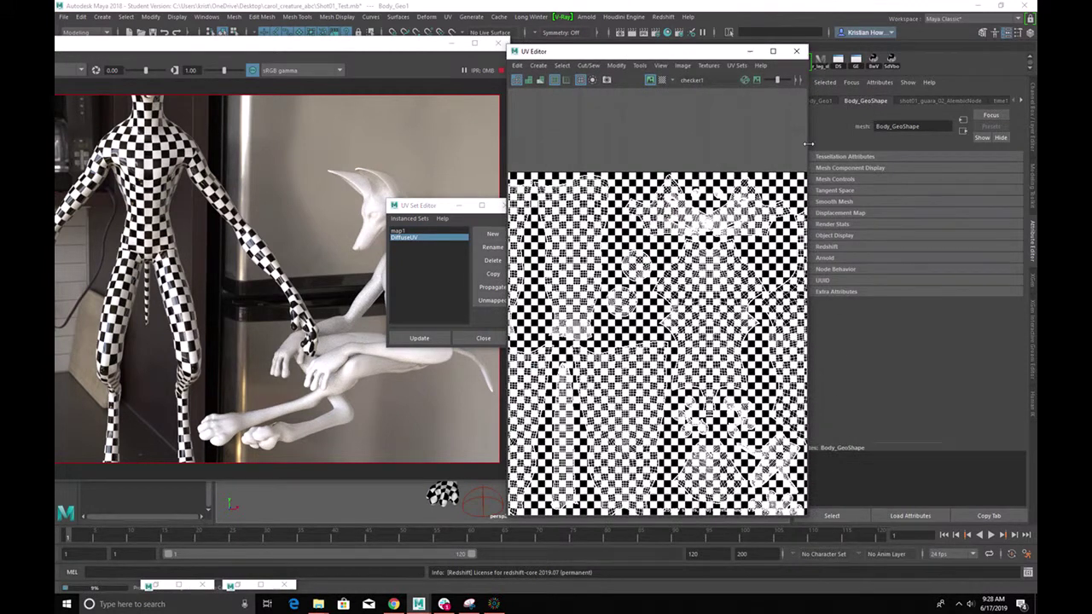
drag(808, 143, 981, 143)
key(f)
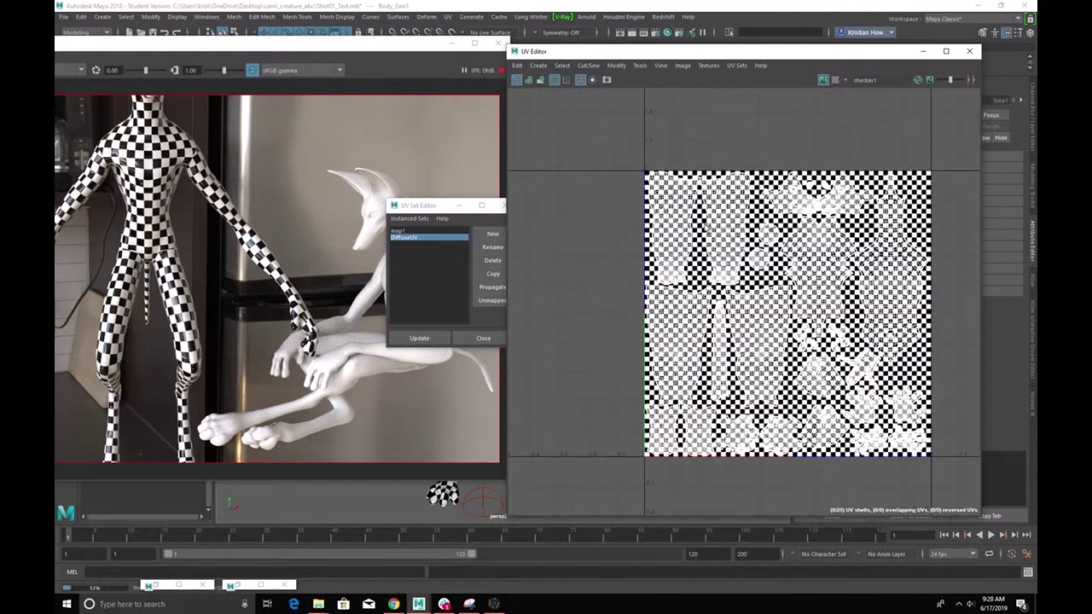
Select all UVs of the seated body in the UV Editor's DiffuseUV layout
right_click(663, 207)
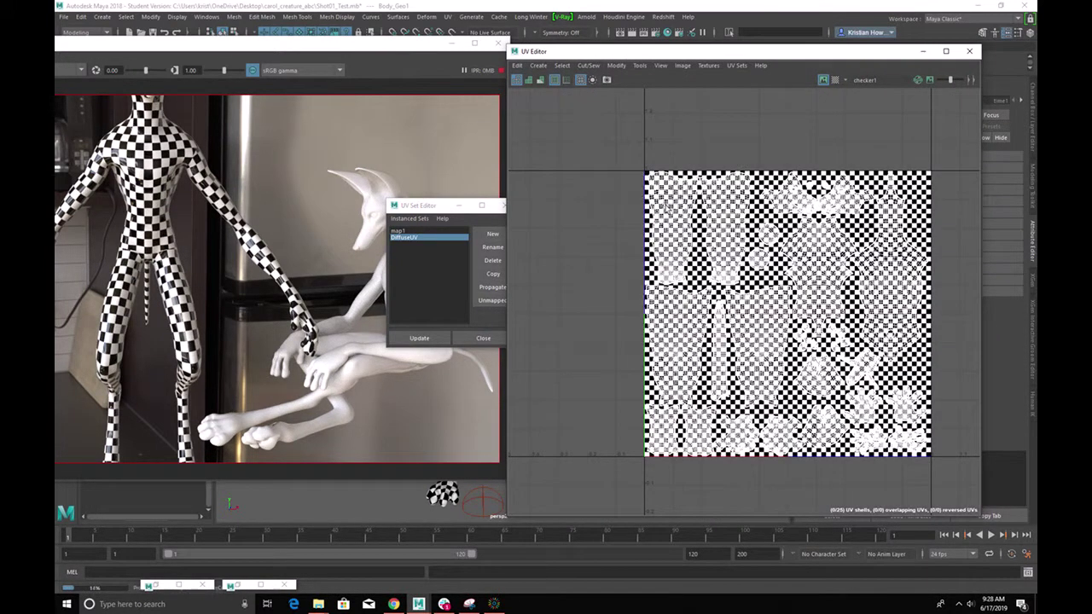
right_click(675, 203)
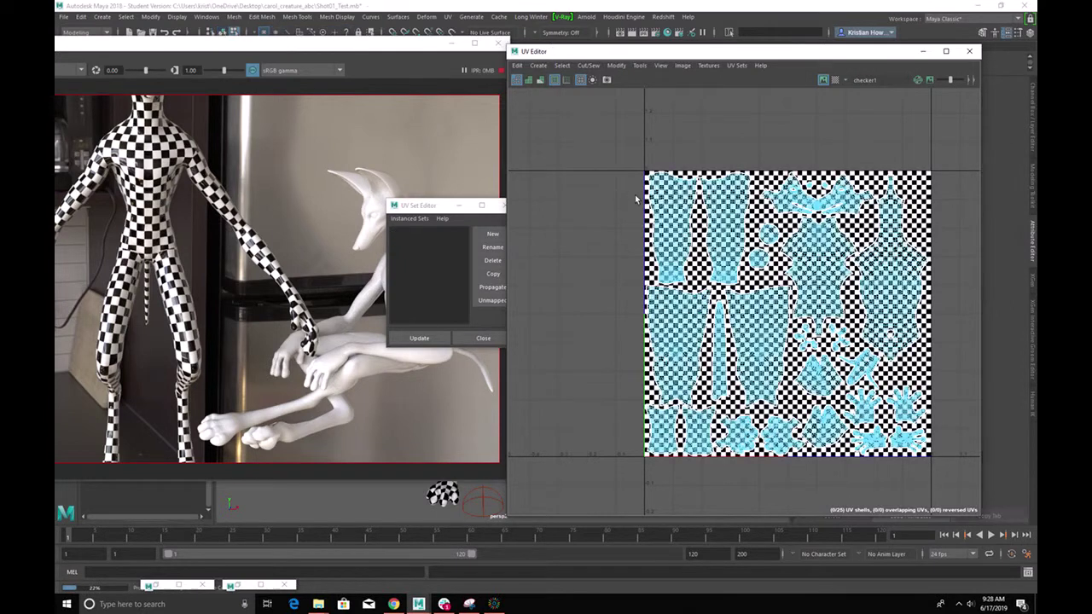
right_click(661, 191)
right_drag(659, 191, 699, 189)
drag(598, 137, 1020, 505)
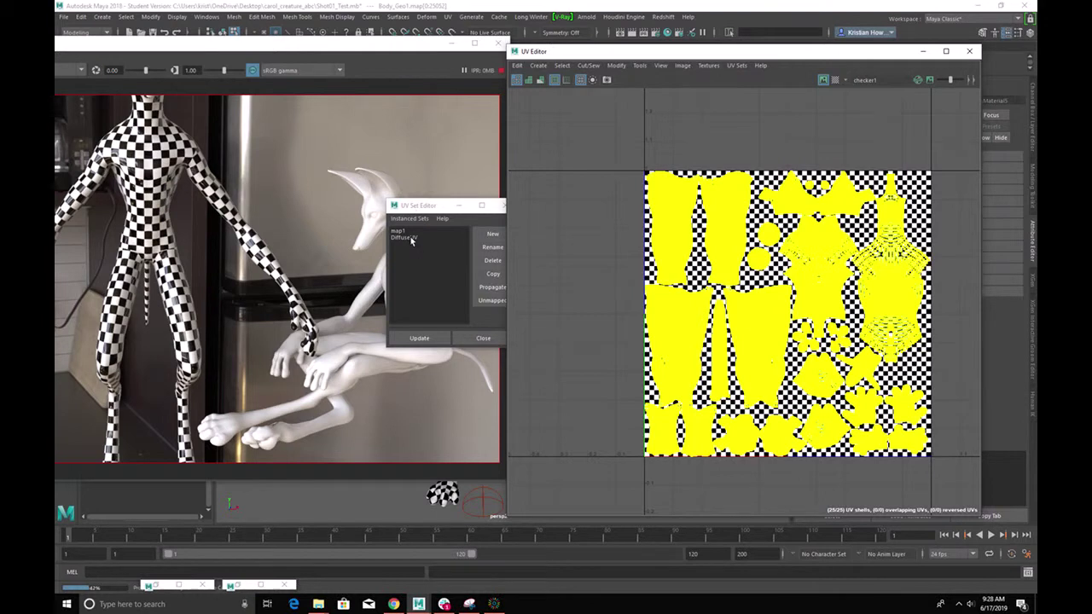
Switch the current set from DiffuseUV to map1 and examine the available targets for copying UVs to another set
click(410, 238)
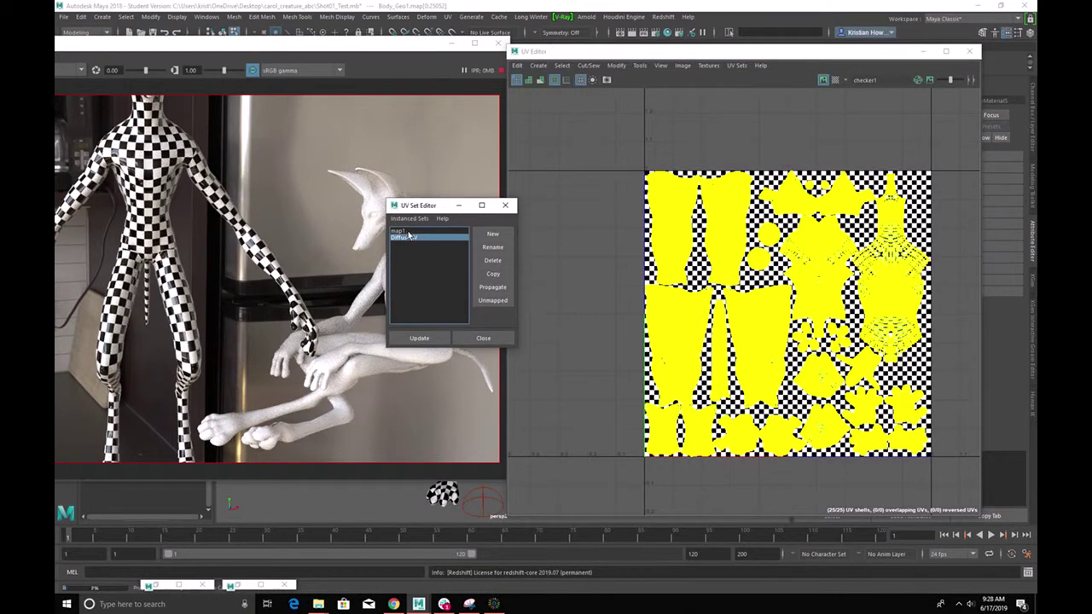
click(408, 232)
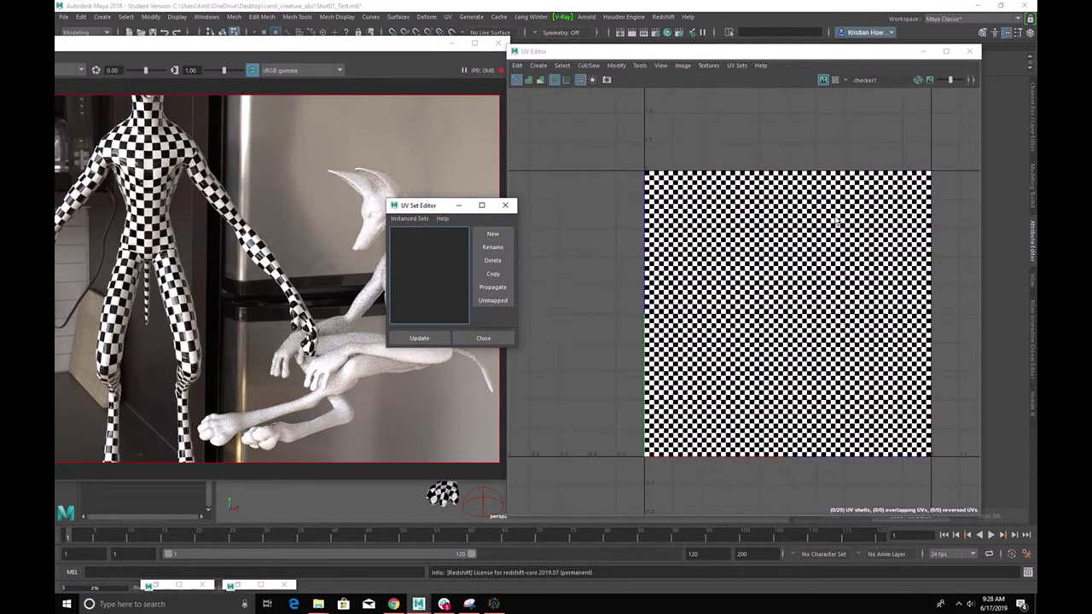
click(737, 66)
mouse_move(779, 97)
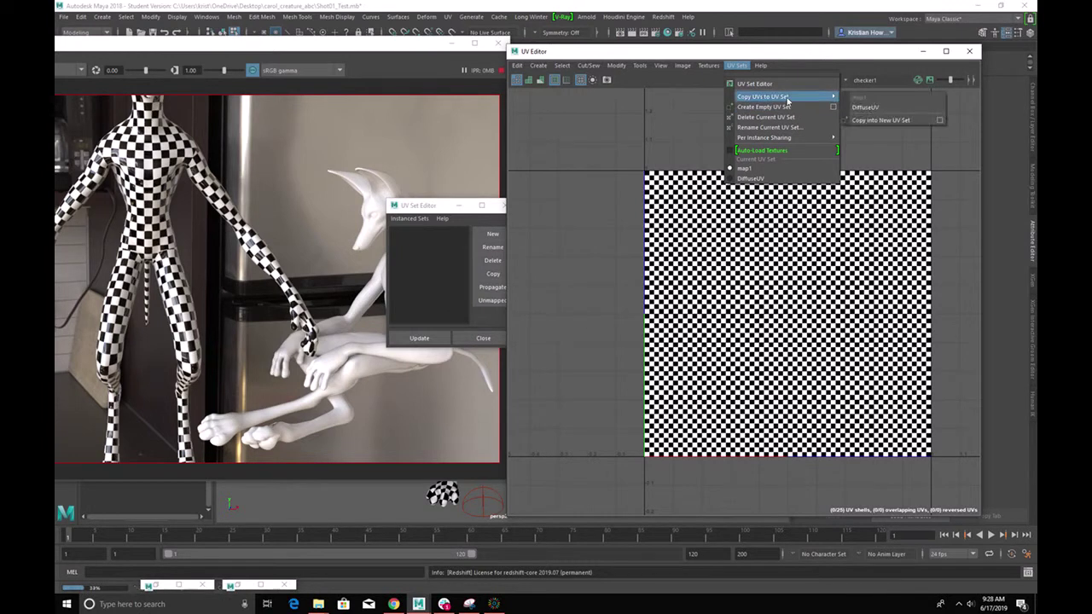
click(547, 171)
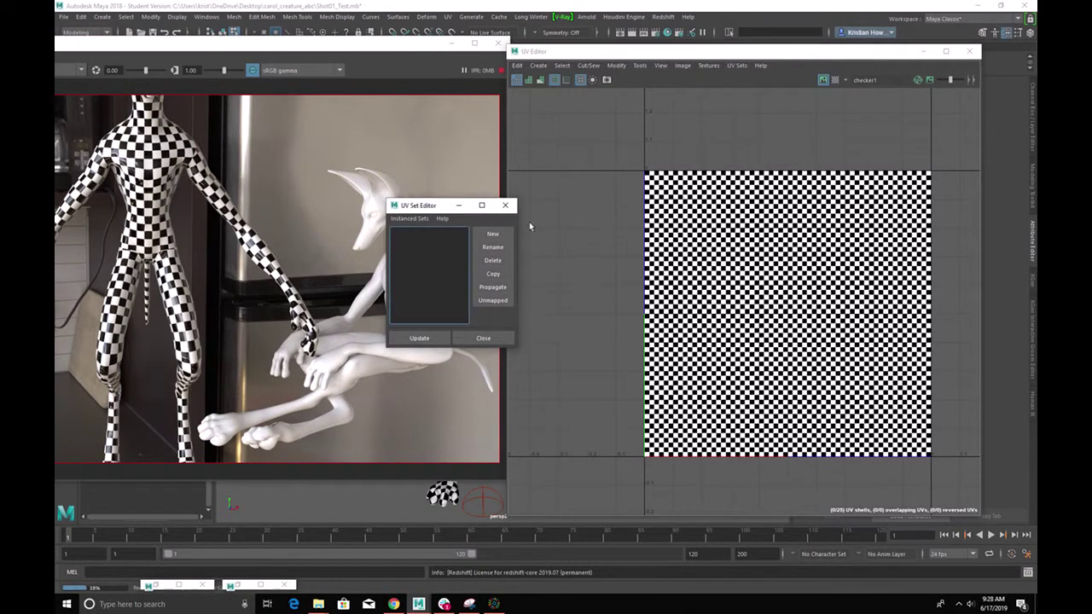
Close the UV Set Editor, rearrange the render view and UV Editor, and return the seated body to object mode
click(505, 205)
drag(430, 59, 364, 71)
drag(576, 55, 738, 67)
right_drag(667, 220, 688, 216)
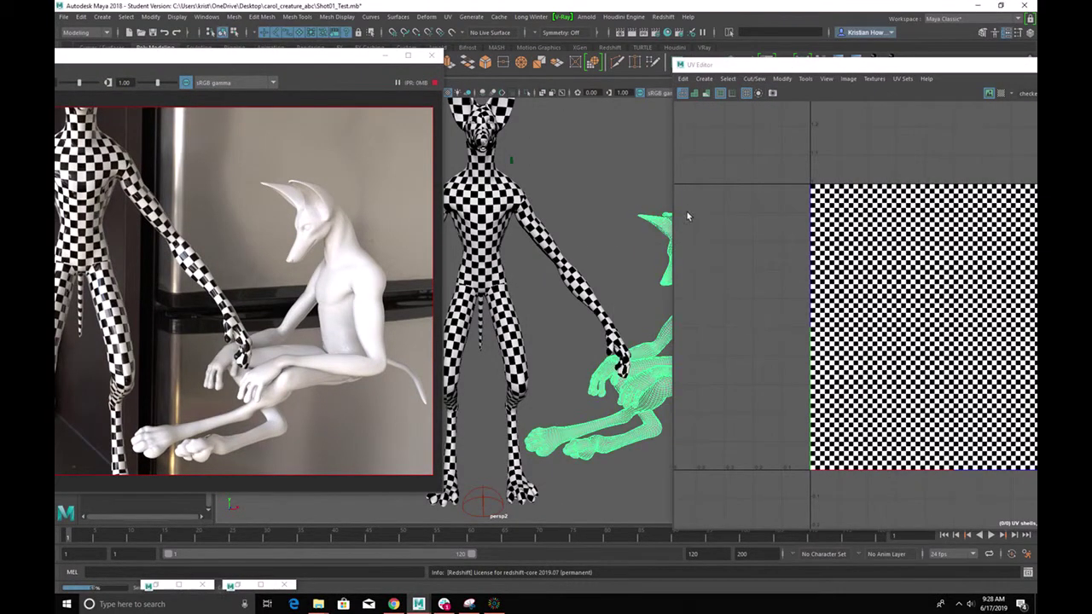
drag(806, 71, 620, 69)
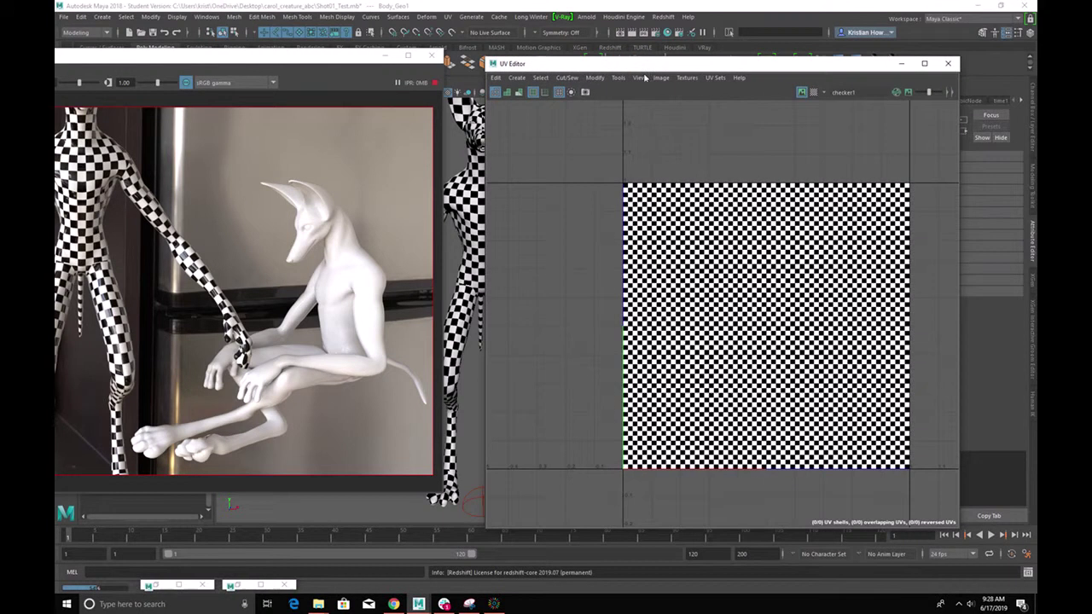
Try copying the seated body's map1 UVs into DiffuseUV and the DiffuseUV UVs back into map1
click(714, 77)
mouse_move(761, 109)
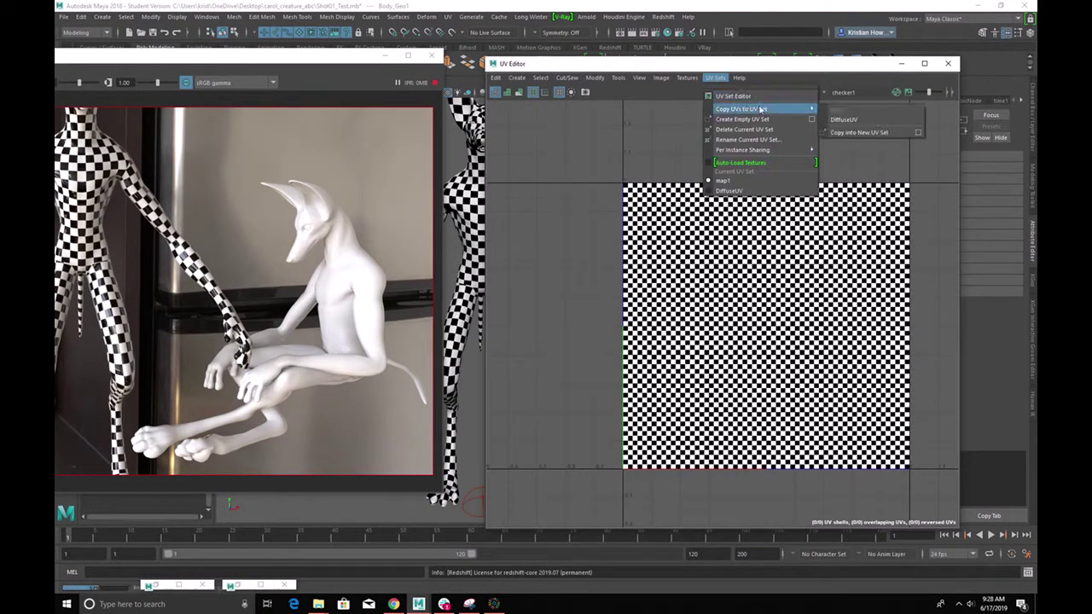
click(843, 120)
click(715, 77)
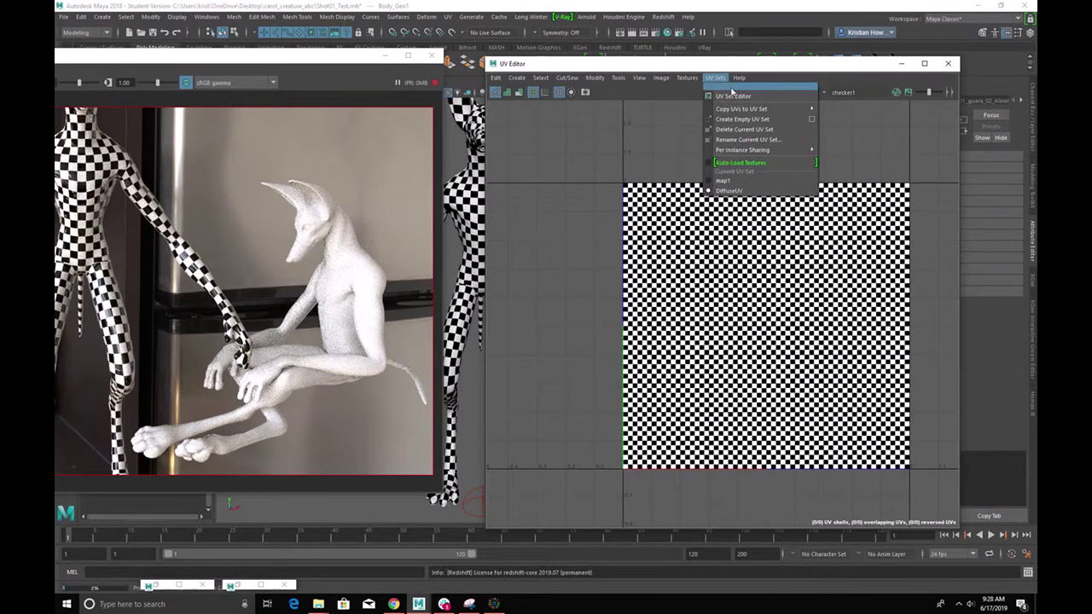
mouse_move(752, 108)
click(845, 109)
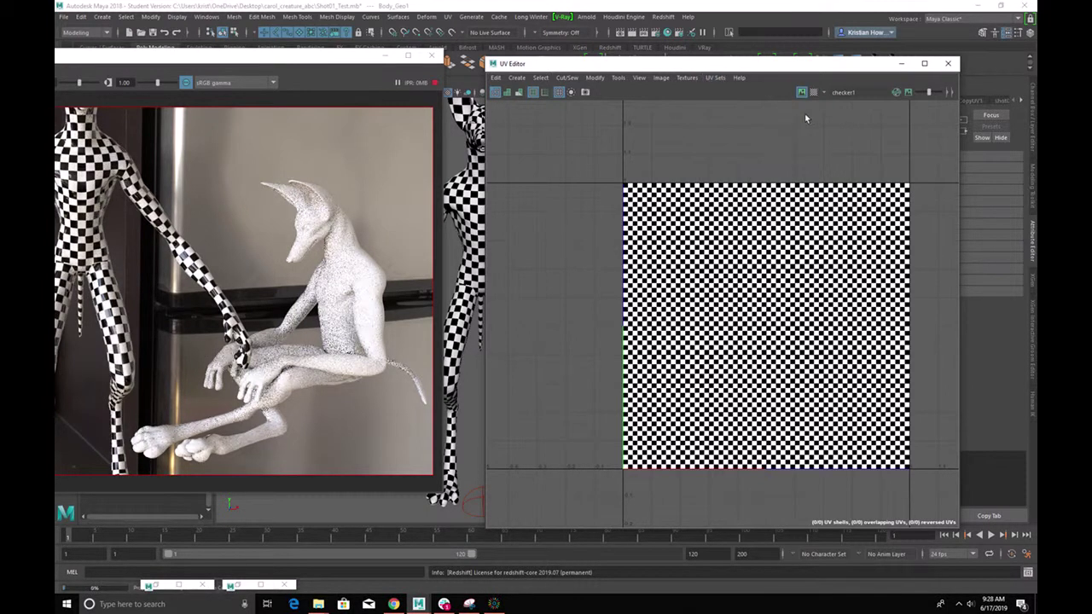
drag(751, 66, 1008, 221)
drag(862, 215, 543, 246)
click(602, 163)
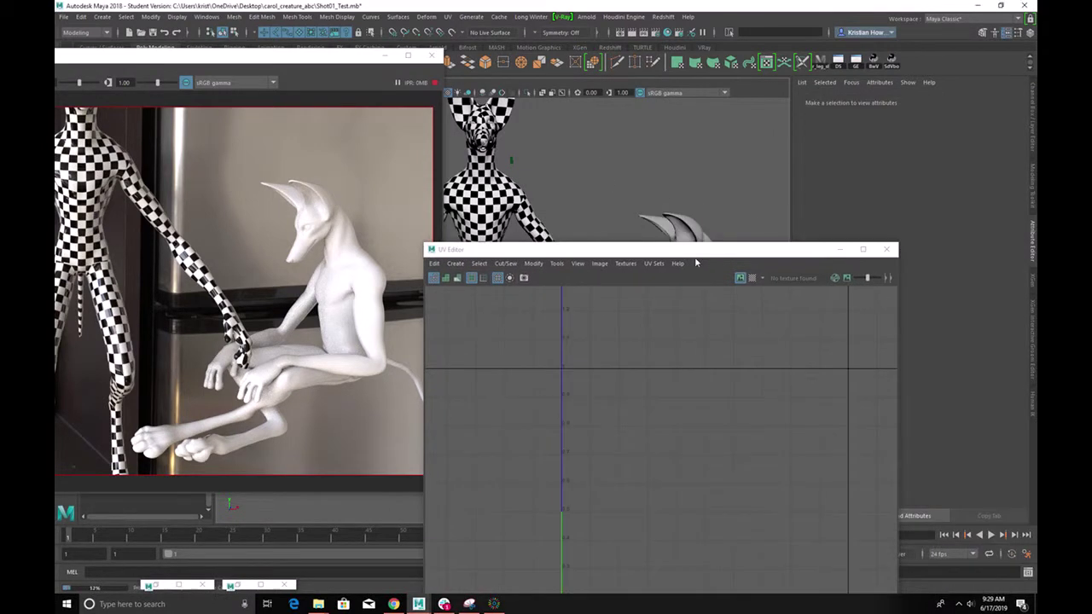
click(823, 292)
drag(762, 255, 908, 103)
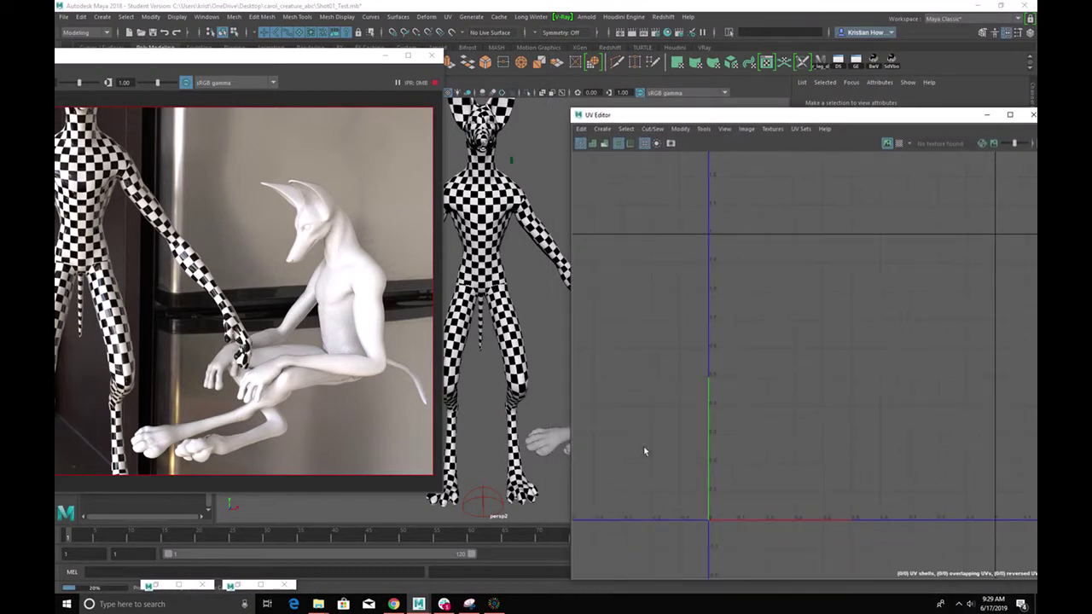
click(495, 604)
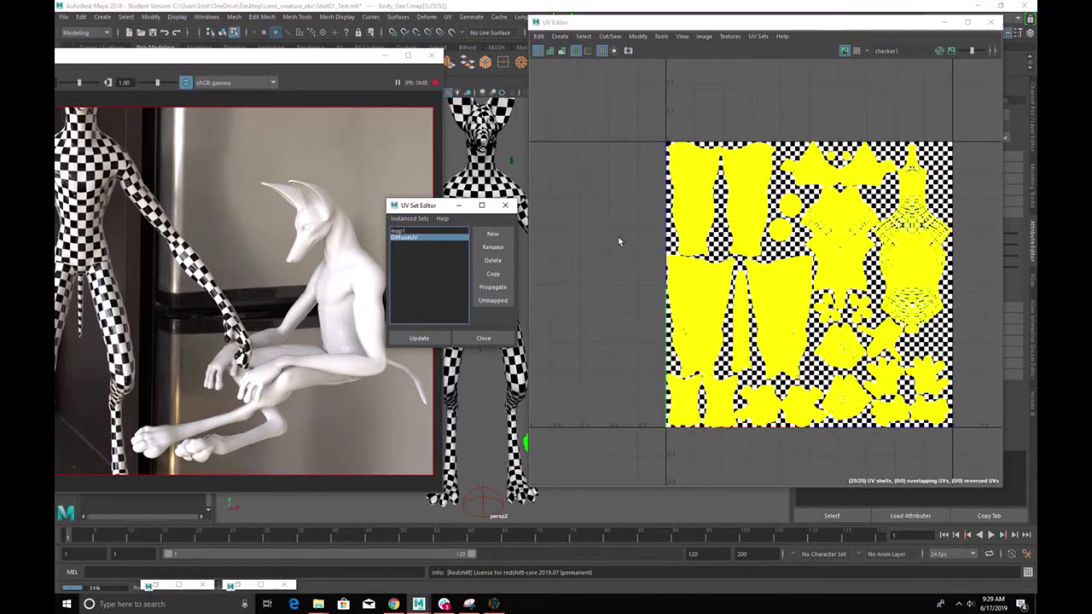
Select every UV in the seated body's DiffuseUV layout with DiffuseUV as the current set
click(676, 155)
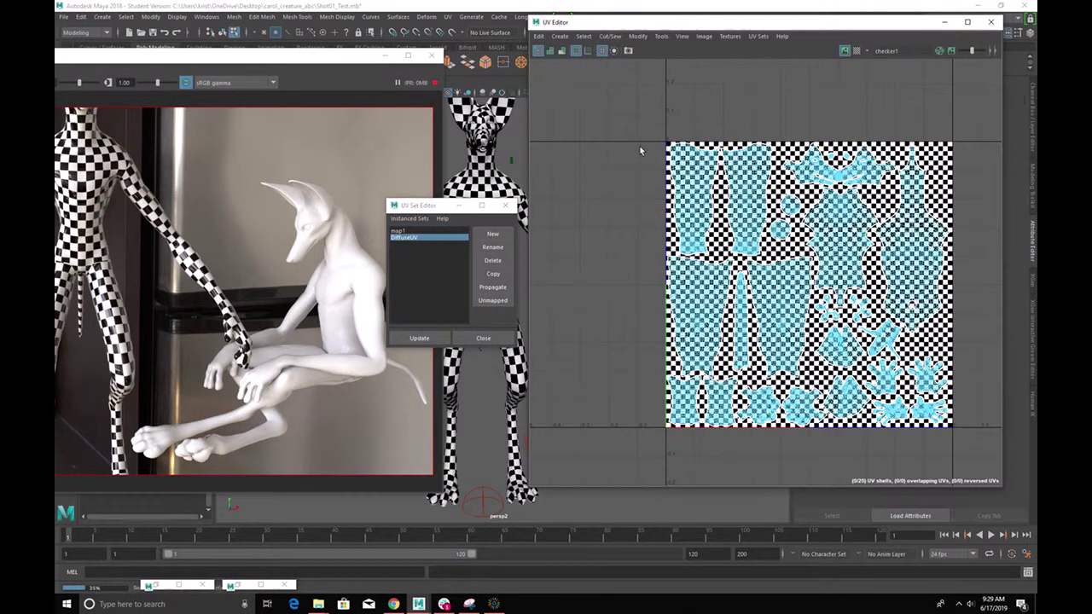
right_drag(678, 153, 708, 156)
drag(651, 108, 1030, 493)
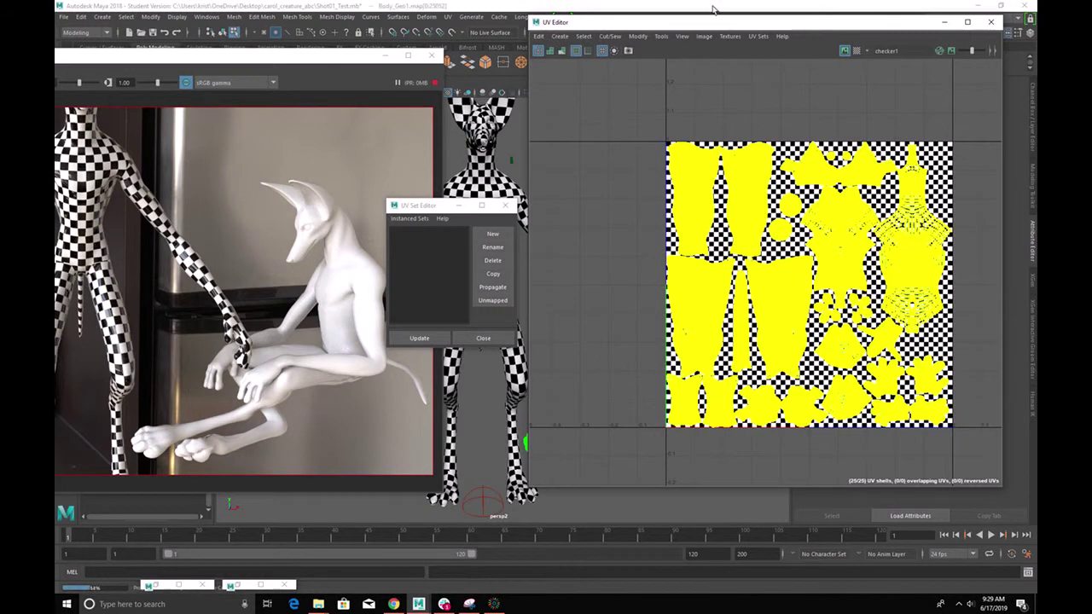
drag(726, 24, 692, 40)
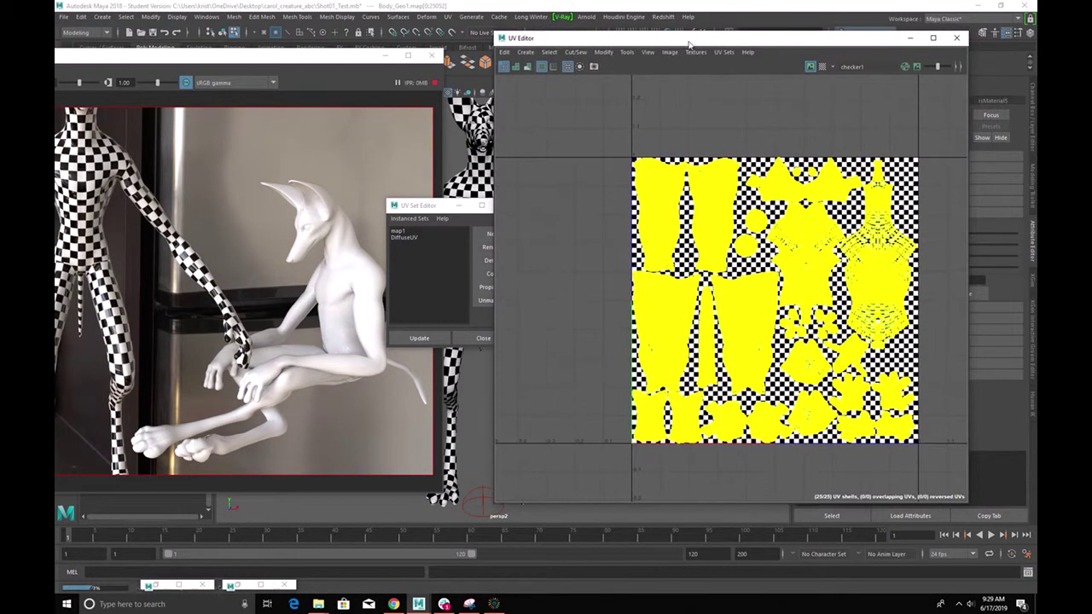
click(405, 239)
Copy the selected DiffuseUV UVs to the map1 UV set and move the UV Editor clear of the seated body
mouse_move(742, 41)
mouse_down()
mouse_move(674, 48)
mouse_move(763, 44)
mouse_up()
click(744, 54)
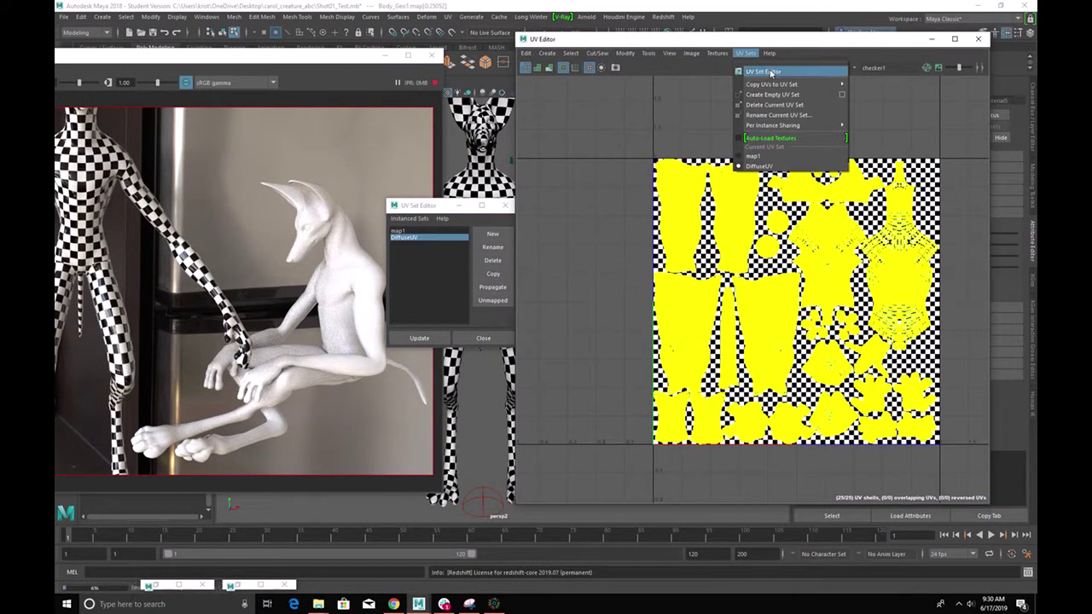
mouse_move(779, 84)
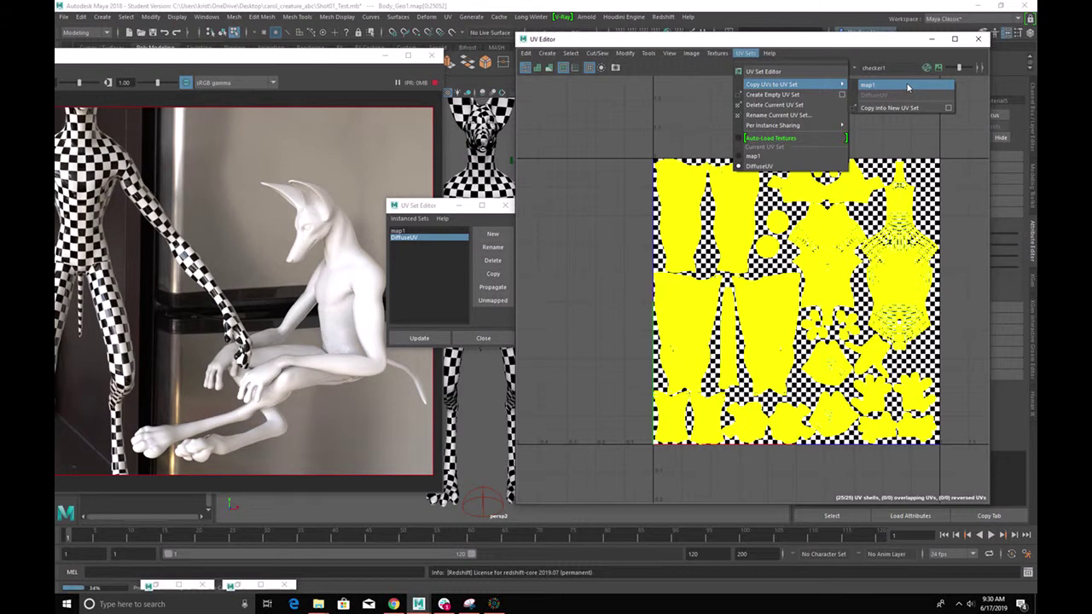
click(906, 86)
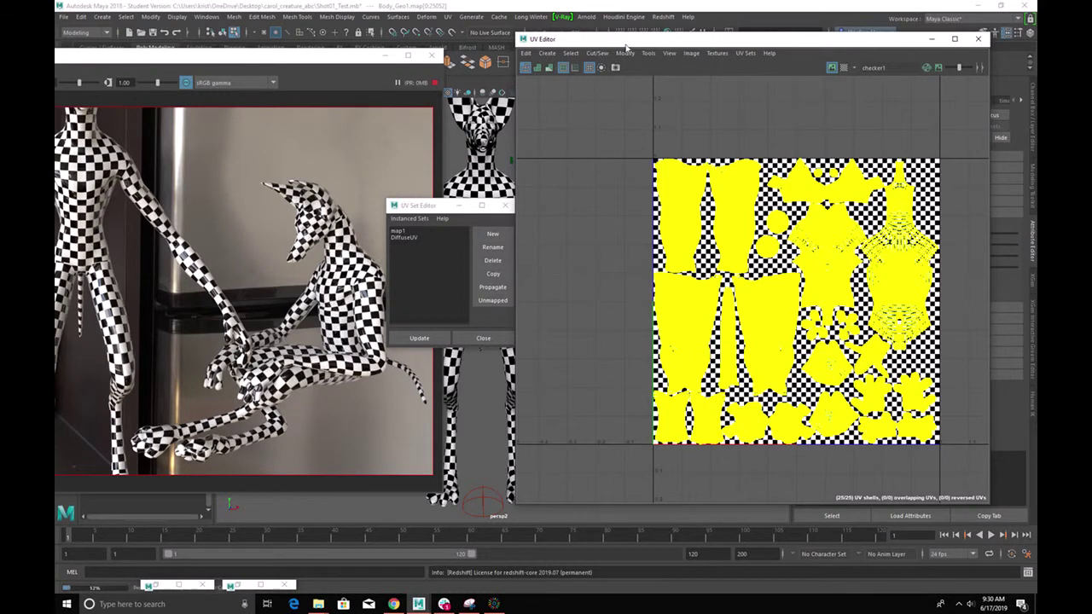
drag(597, 38, 875, 36)
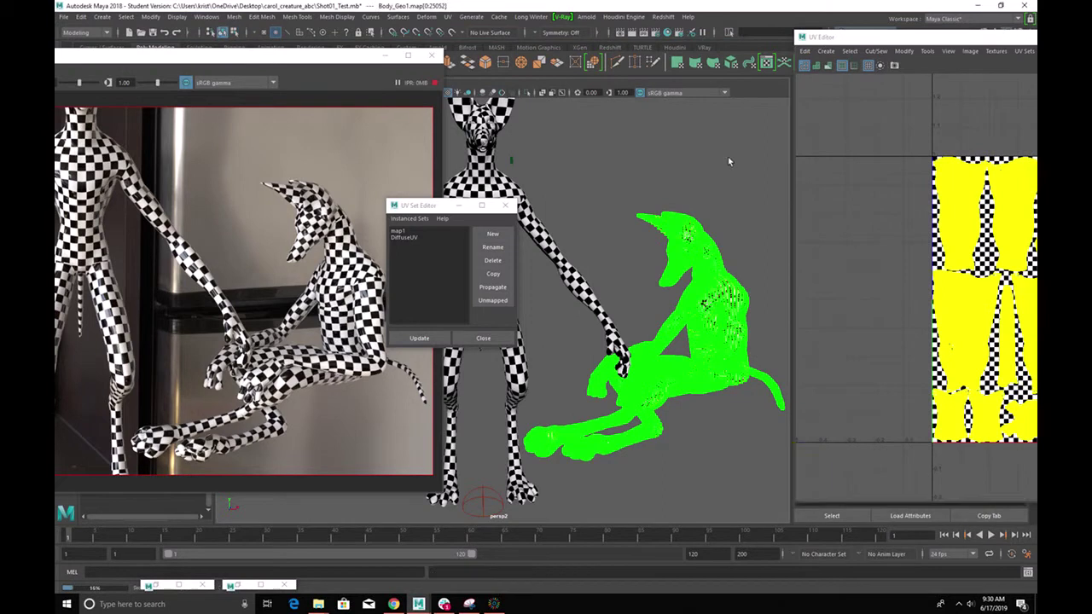
Undo the UV copy to map1 and reselect the seated body in object mode
key(ctrl+z)
key(ctrl+z)
key(ctrl+z)
key(ctrl+z)
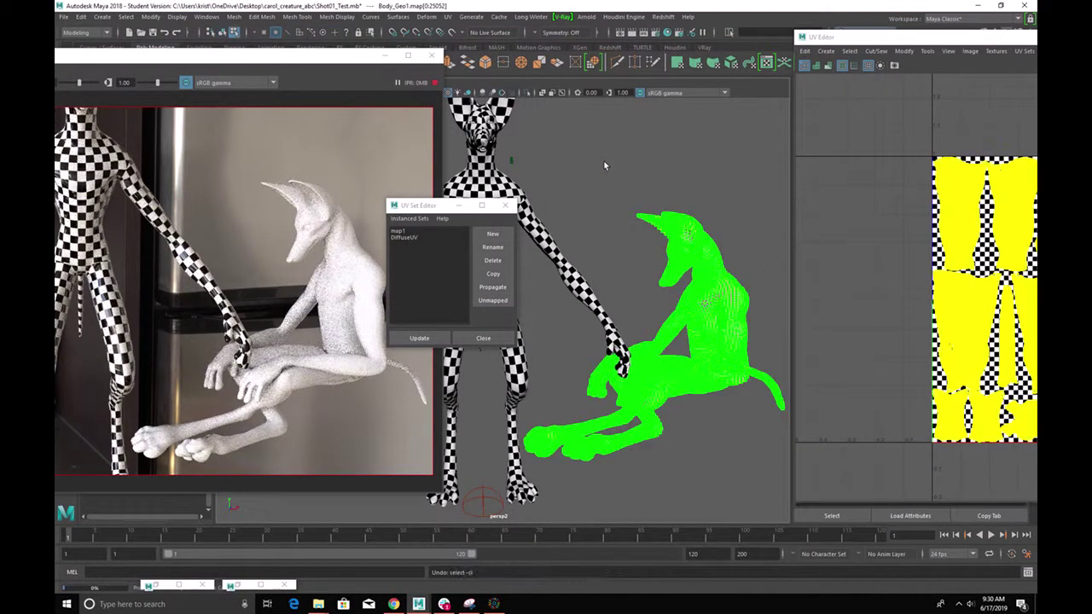
right_drag(616, 131, 727, 113)
right_drag(701, 278, 748, 264)
click(761, 188)
click(727, 272)
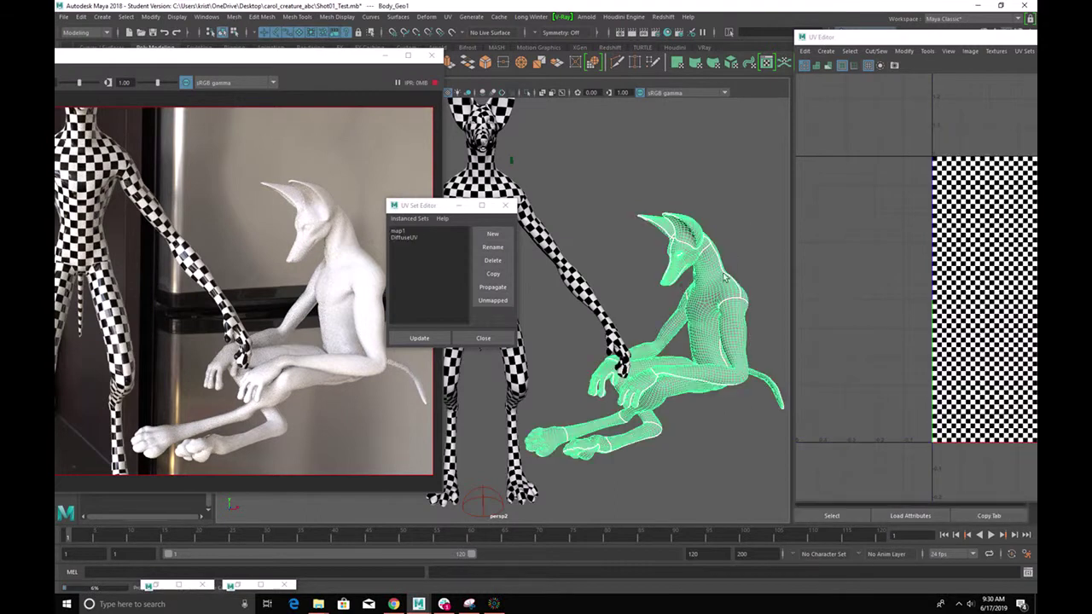
Check the seated body's DiffuseUV set, make map1 current, and try to delete map1
drag(795, 231, 607, 230)
click(416, 238)
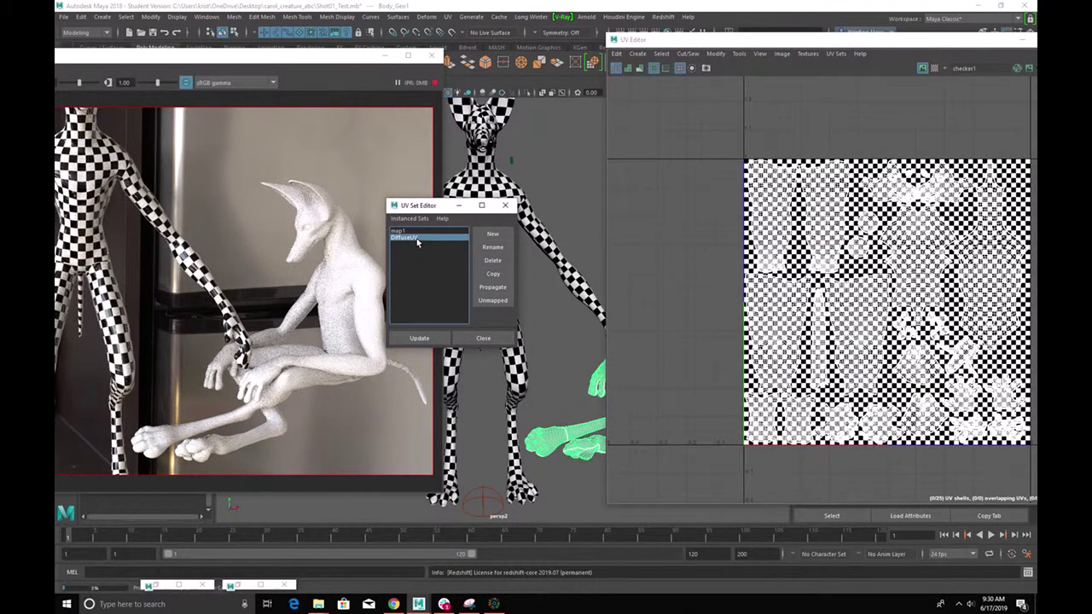
click(400, 231)
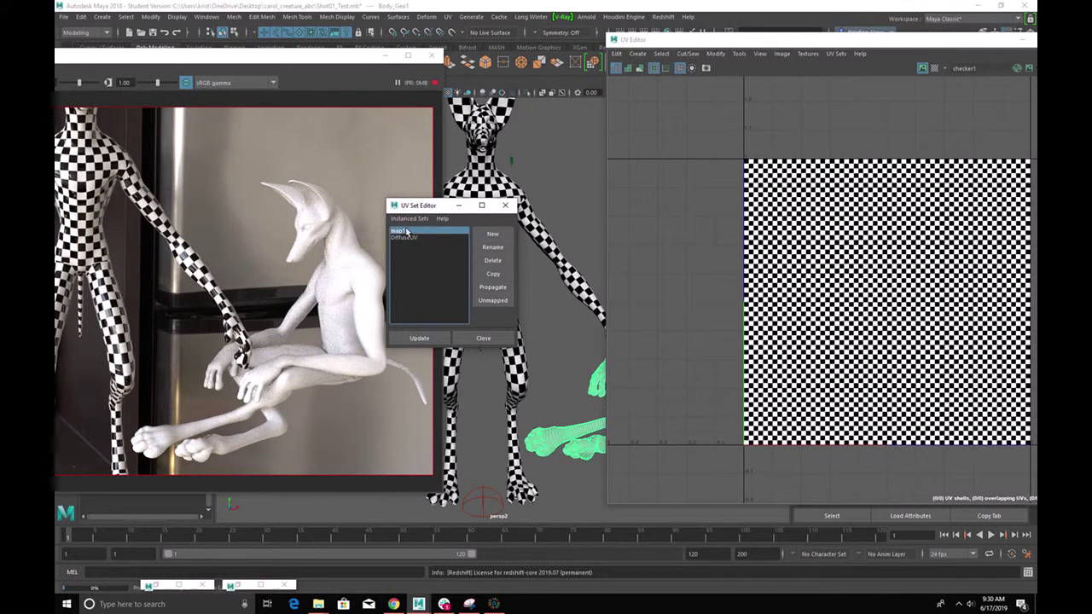
click(493, 260)
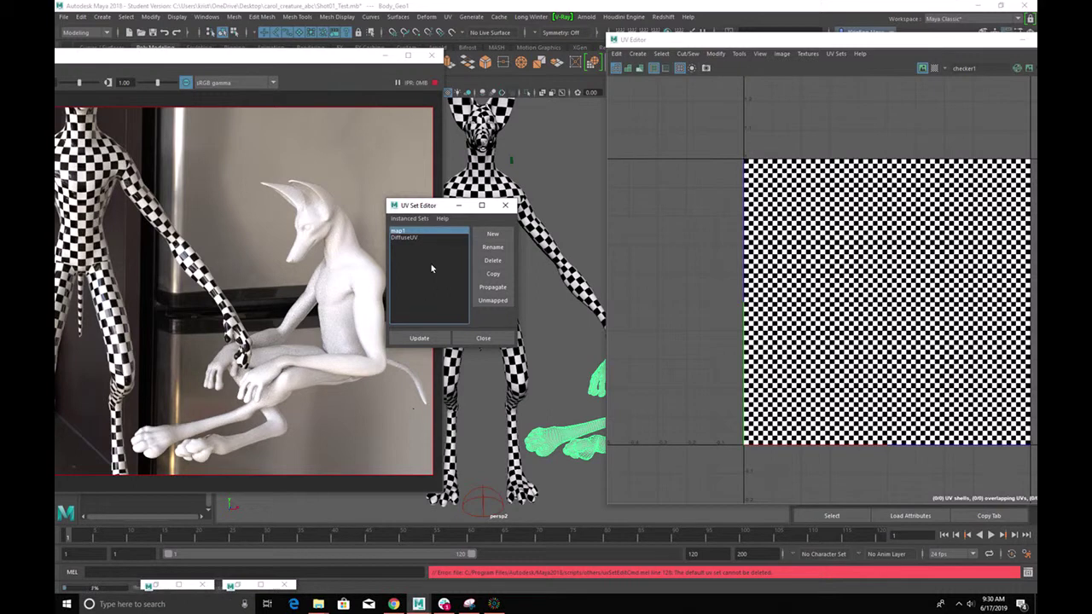
Make DiffuseUV the current set and select all of the seated body's UVs in the UV Editor
drag(751, 44, 669, 40)
click(401, 237)
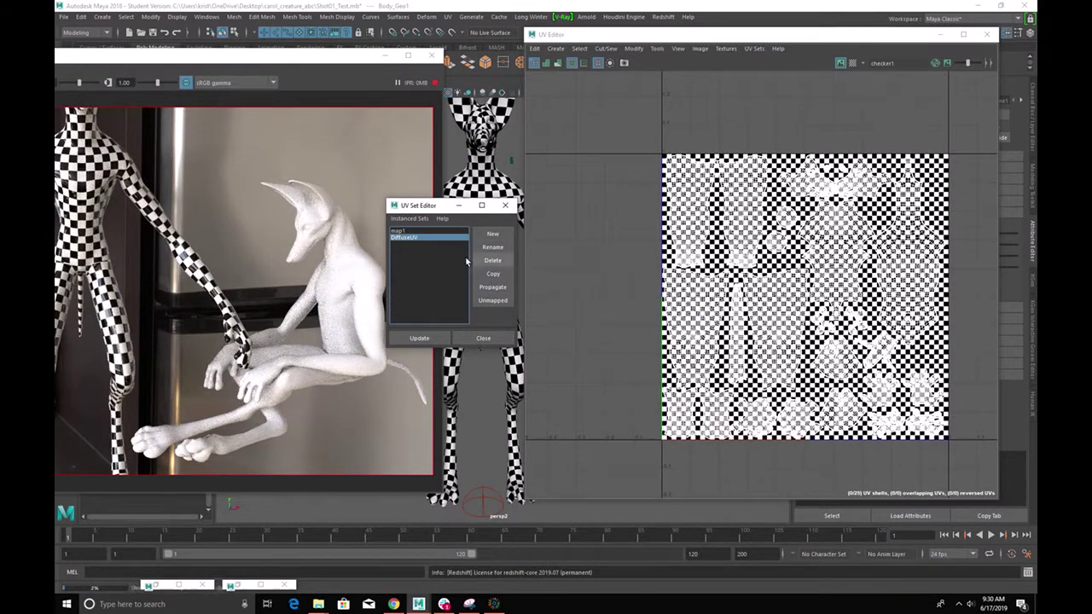
right_drag(686, 188, 757, 188)
drag(618, 108, 994, 494)
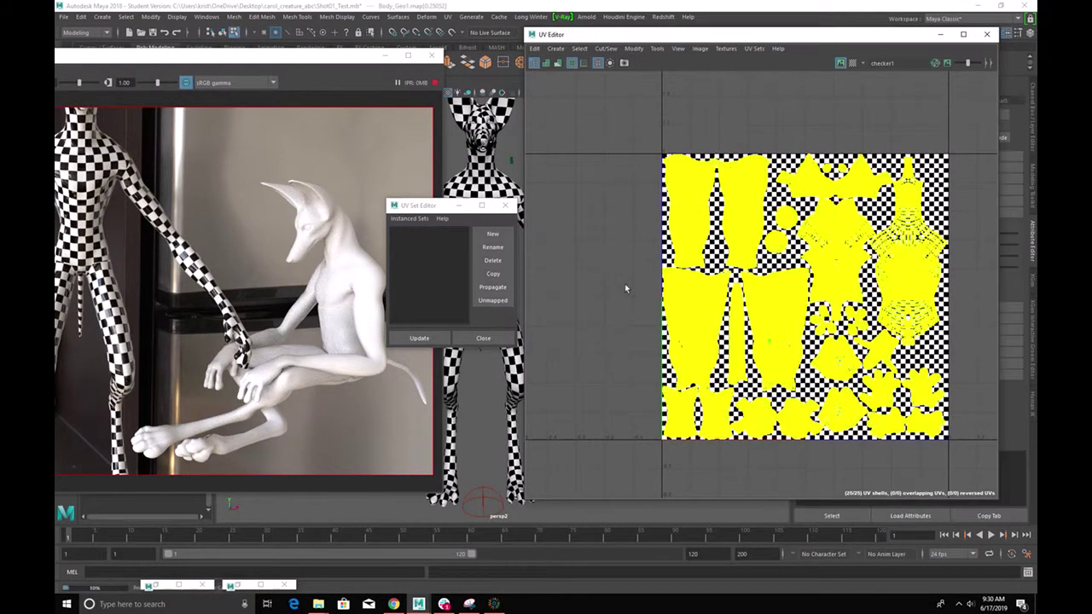
click(411, 238)
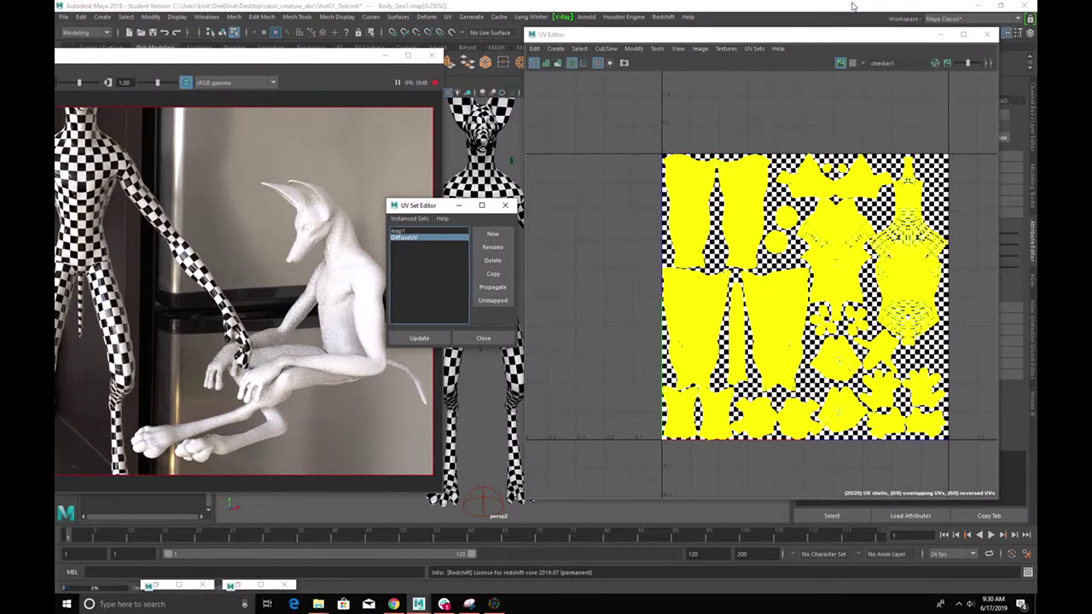
Copy the seated body's selected DiffuseUV UVs into the map1 UV set and bring the Redshift render view into full view
drag(823, 42, 775, 37)
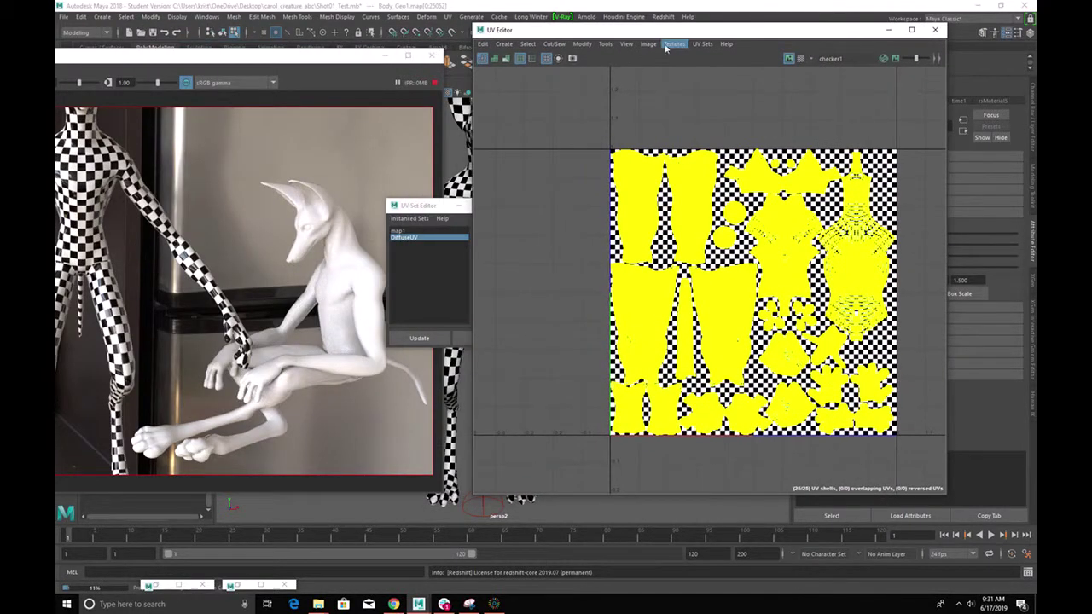
click(702, 43)
mouse_move(731, 77)
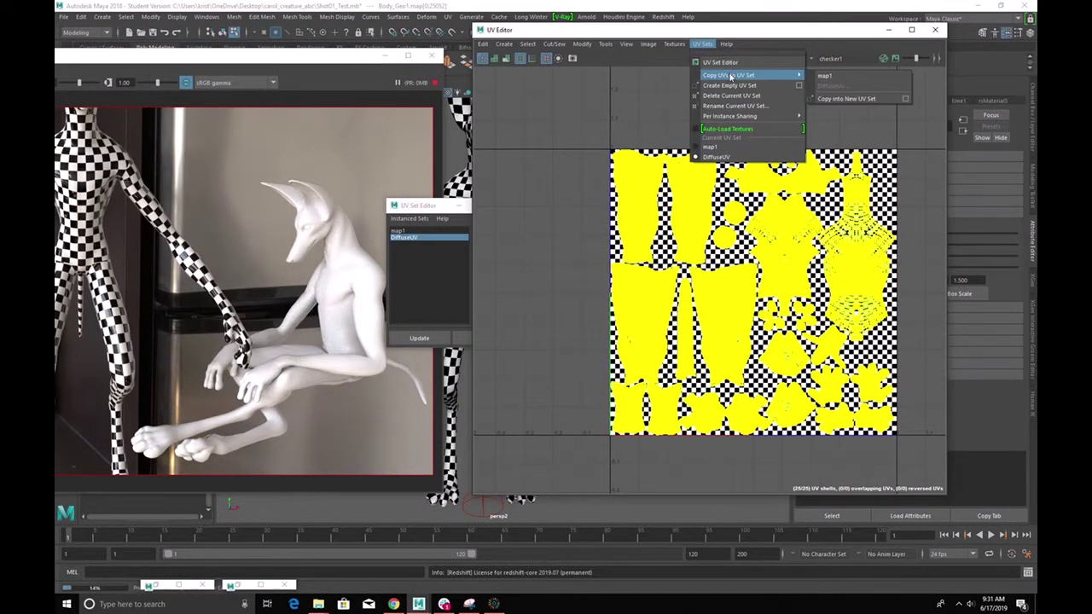
click(858, 75)
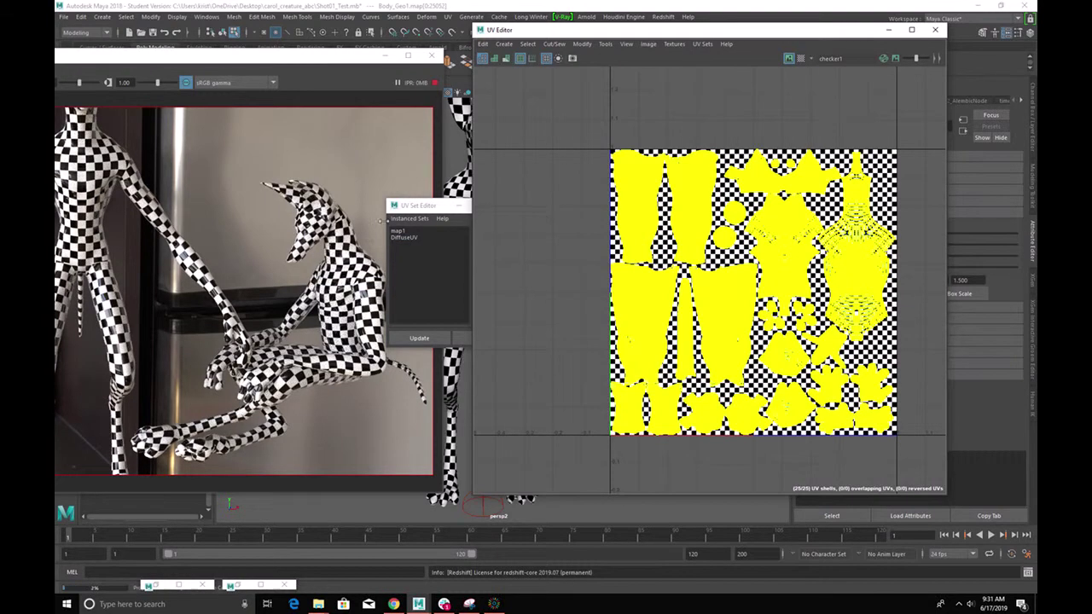
click(277, 67)
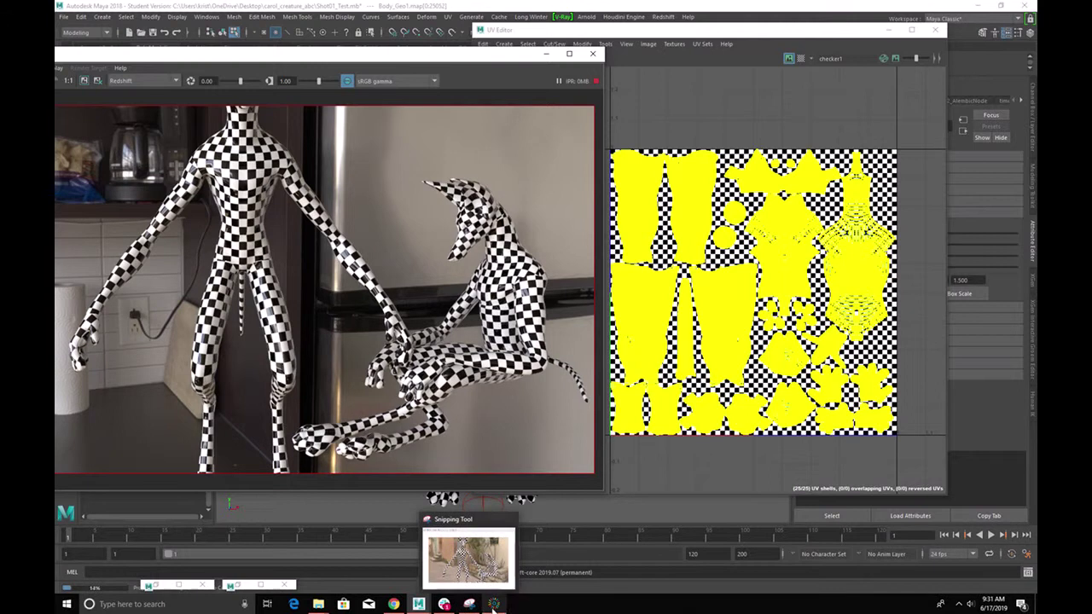
mouse_move(494, 603)
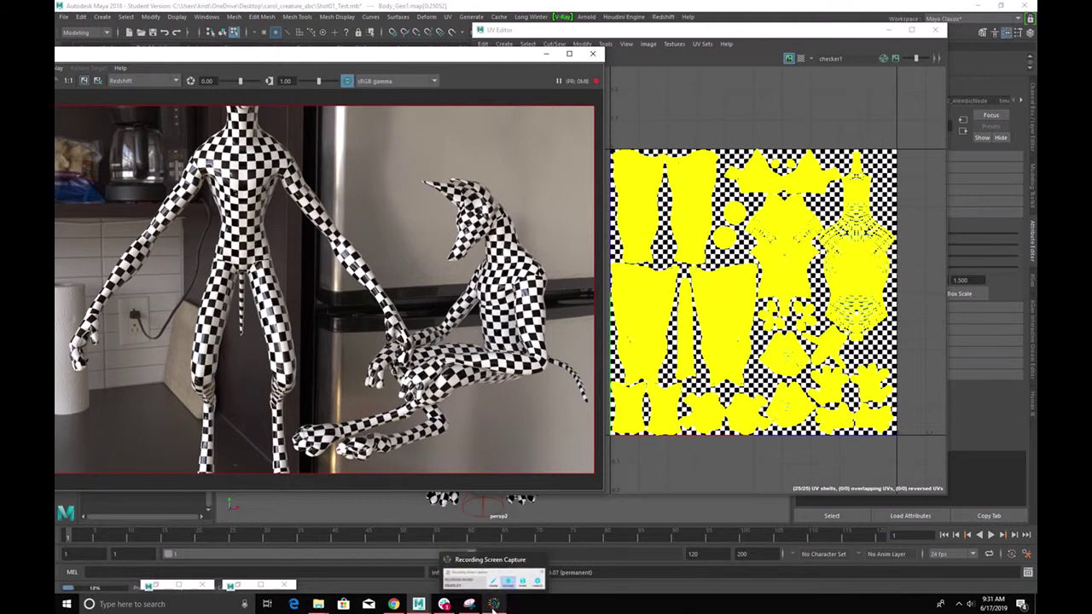
click(494, 604)
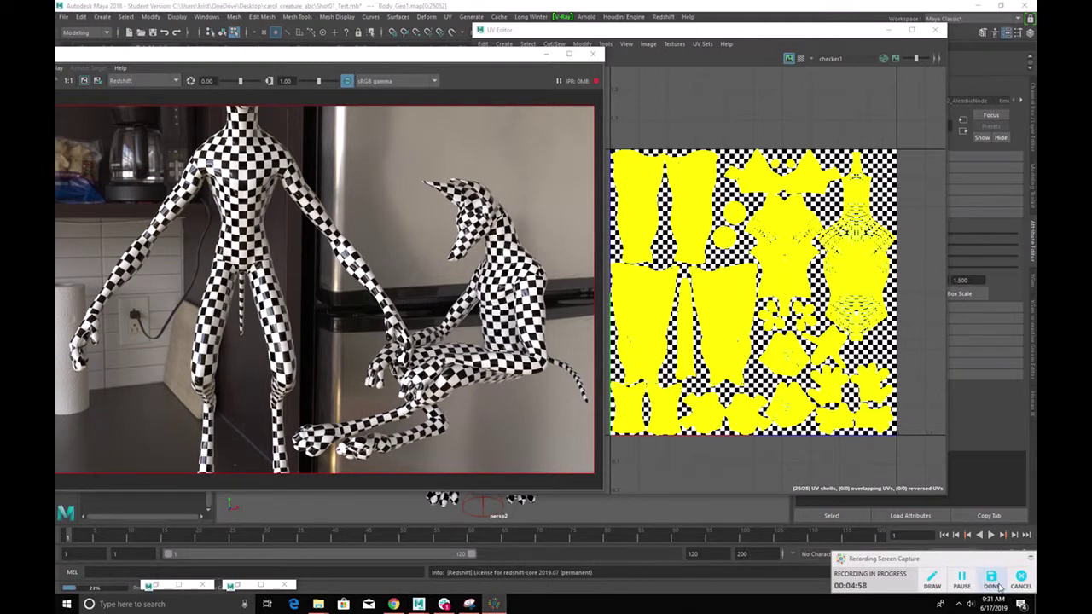